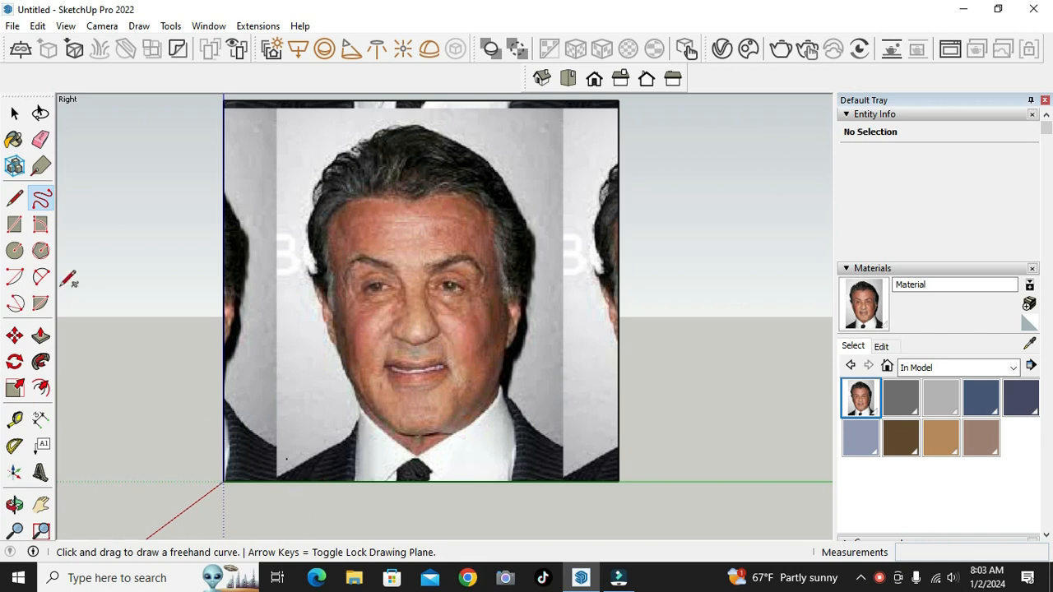
- Start positioning the portrait texture on the face and move it so one image meets the face's lower-left corner
click(14, 113)
right_click(410, 264)
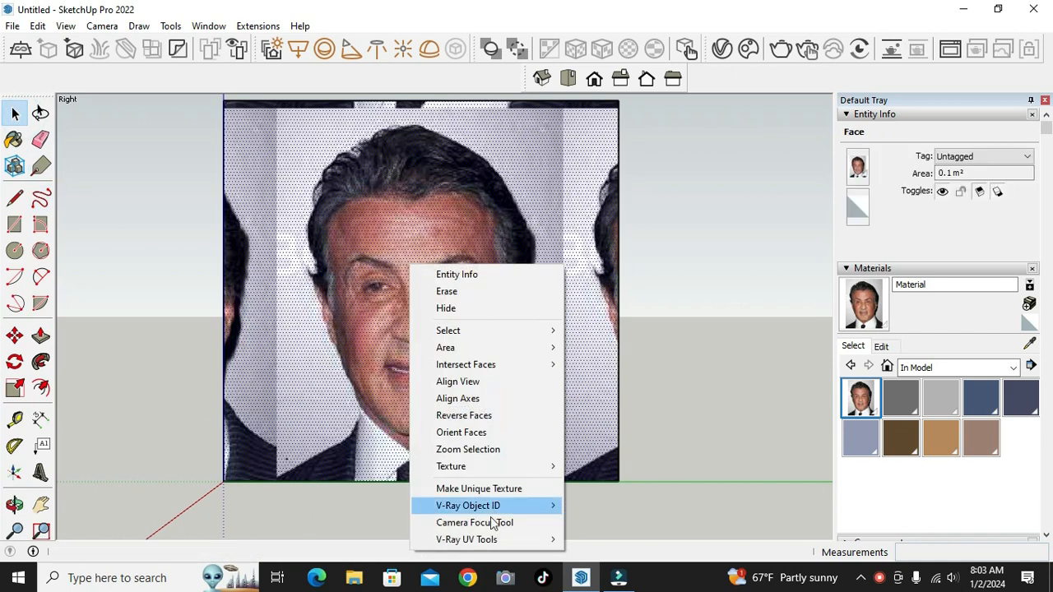
mouse_move(487, 467)
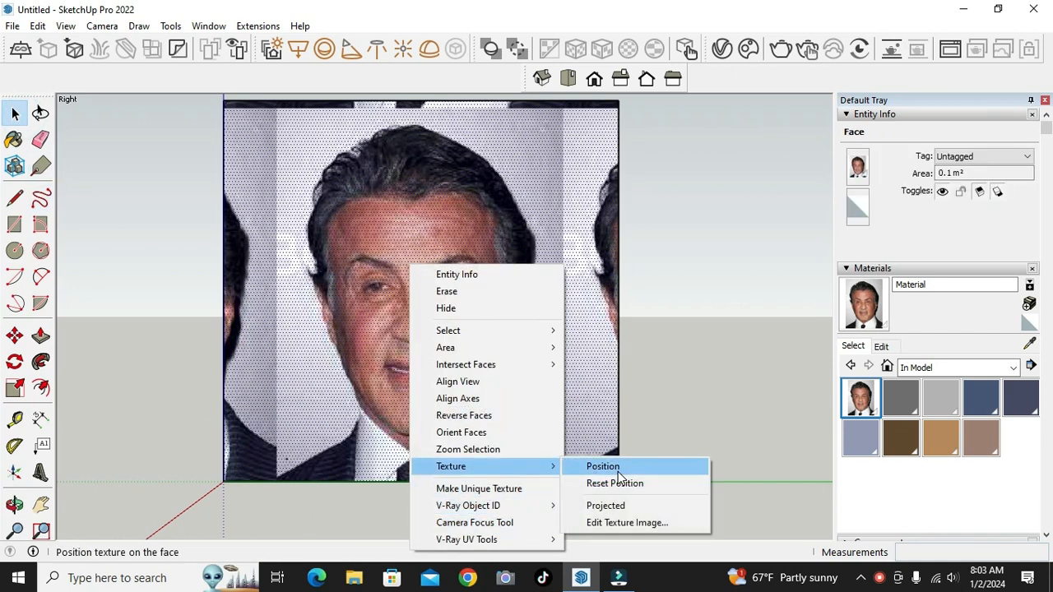
click(617, 472)
drag(488, 401, 429, 403)
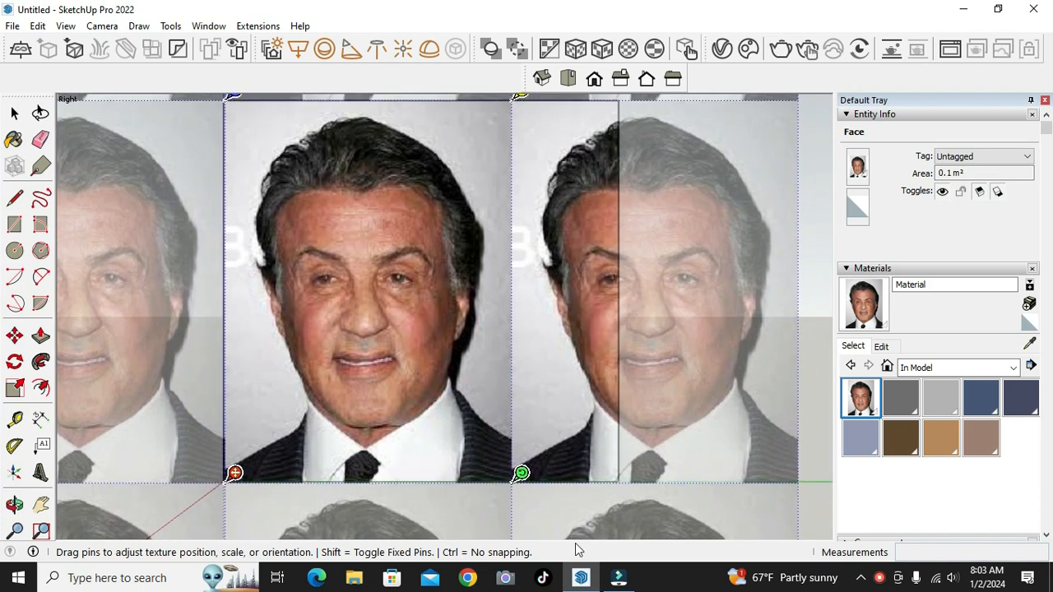
- Stretch the texture to the face's full width, then adjust its height so a single portrait fills the face
drag(521, 474, 628, 474)
scroll(575, 534, down, 1)
scroll(516, 475, down, 1)
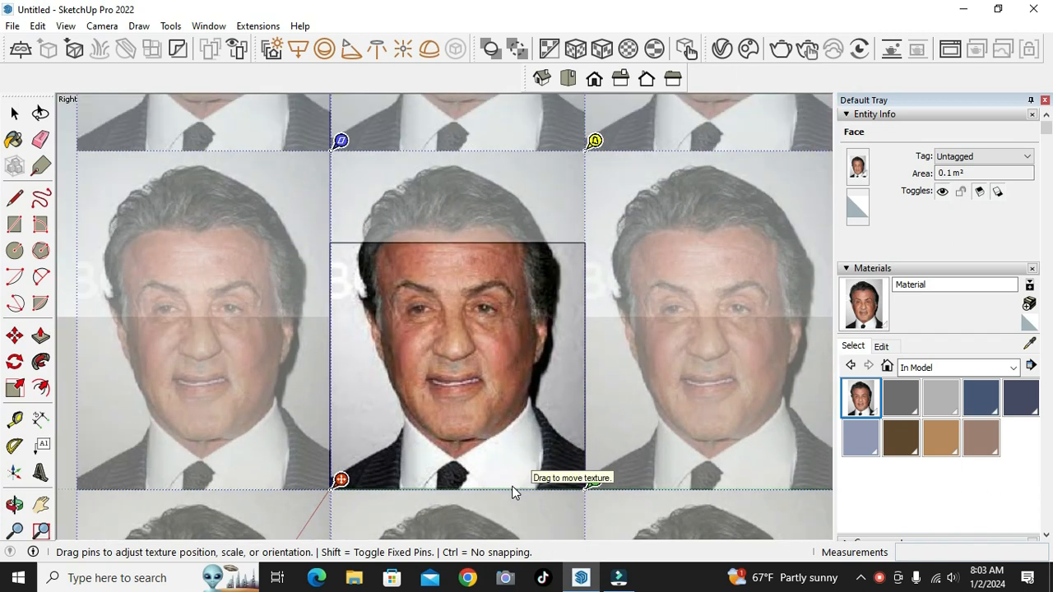
drag(341, 141, 340, 233)
scroll(539, 473, up, 1)
scroll(536, 486, up, 1)
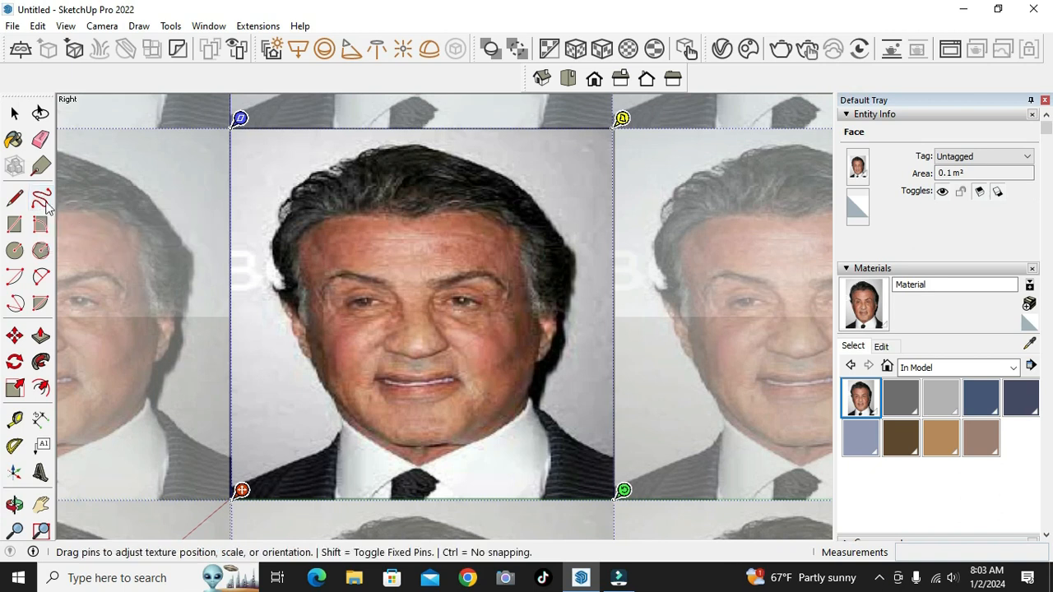
- Trace freehand curves from the image's left edge along the shoulder, neck, cheek and ear up to the side of the hair
click(41, 200)
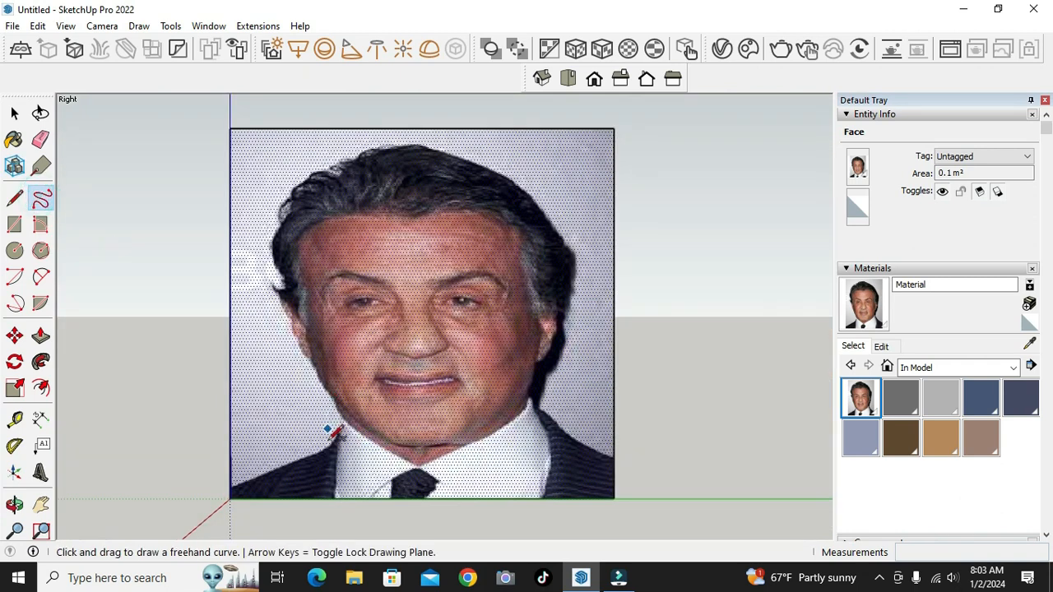
scroll(233, 496, up, 1)
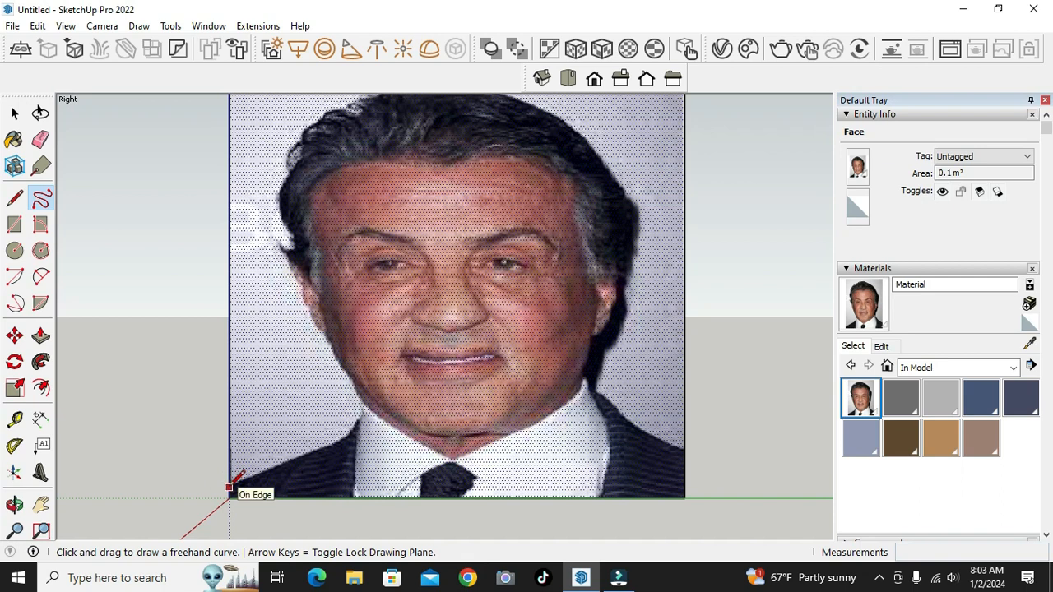
drag(230, 485, 236, 483)
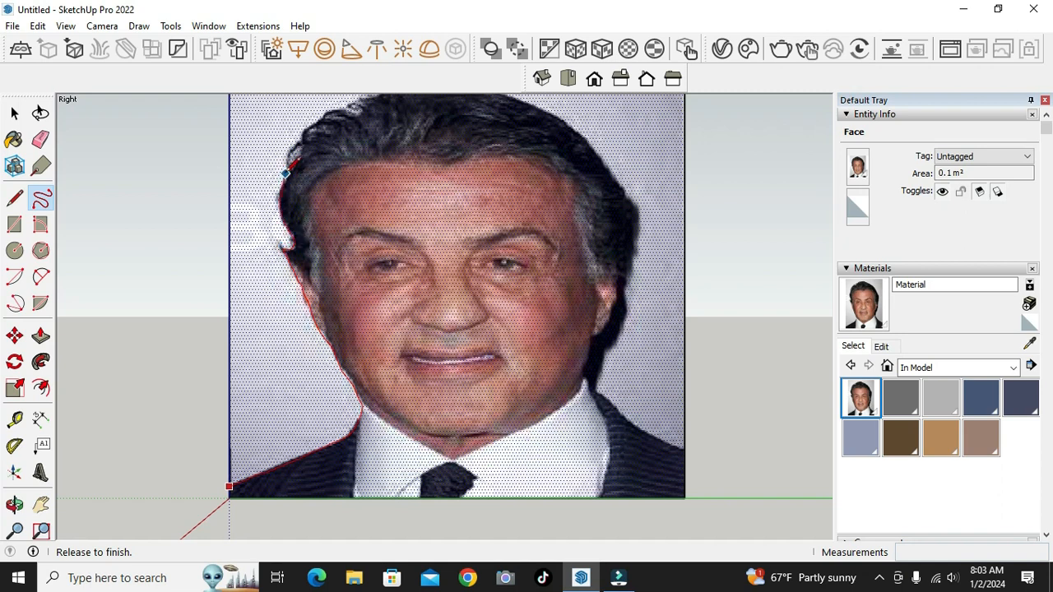
drag(285, 173, 286, 173)
scroll(283, 175, up, 3)
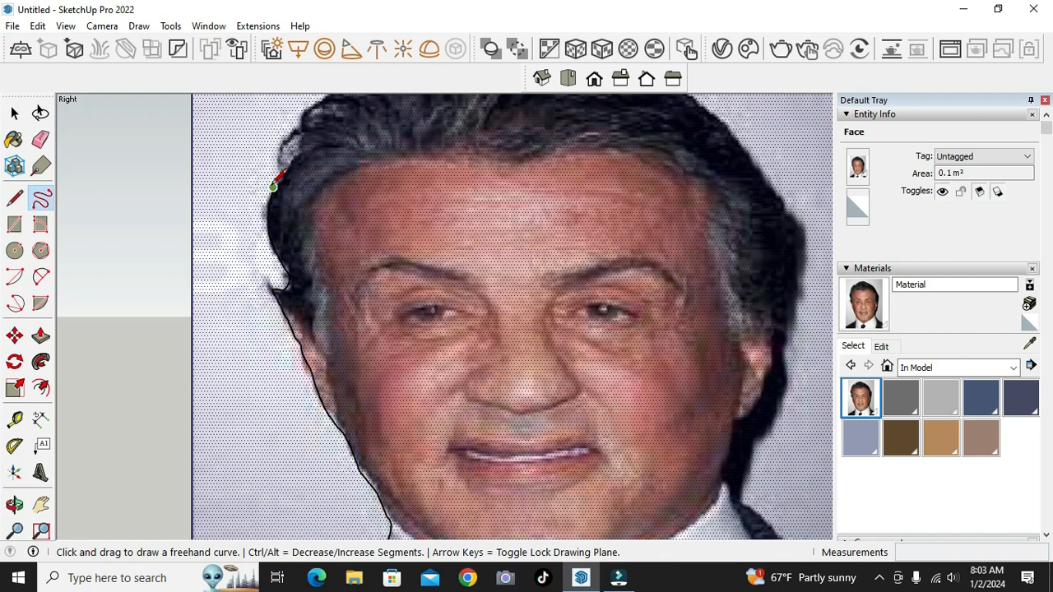
drag(273, 181, 281, 143)
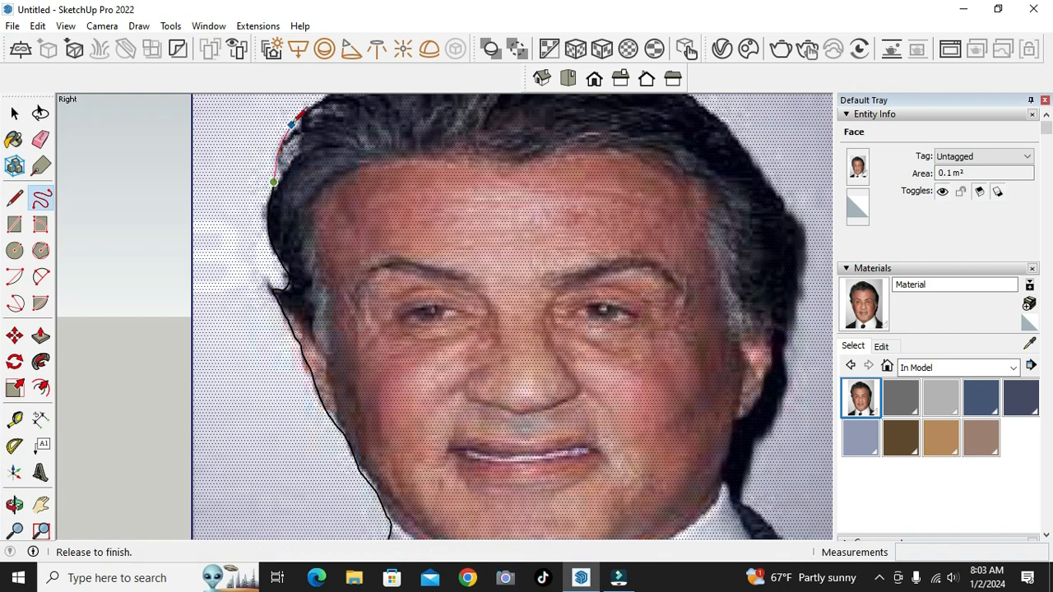
drag(311, 106, 313, 105)
scroll(272, 256, down, 4)
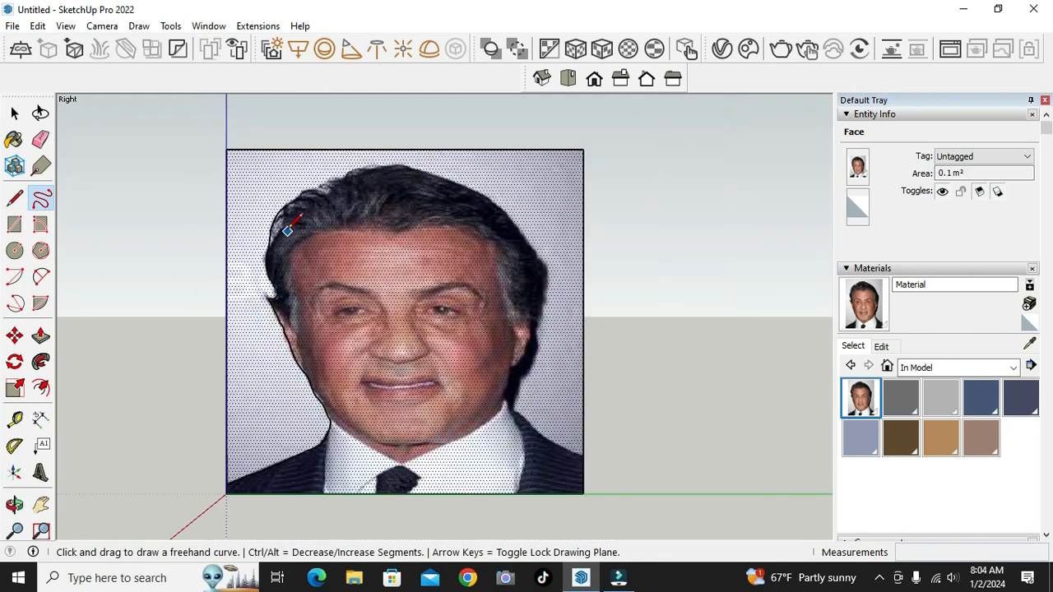
- Continue the freehand outline over the top of the hair, down the right side of the head and along the shoulder to the right edge
drag(286, 204, 306, 189)
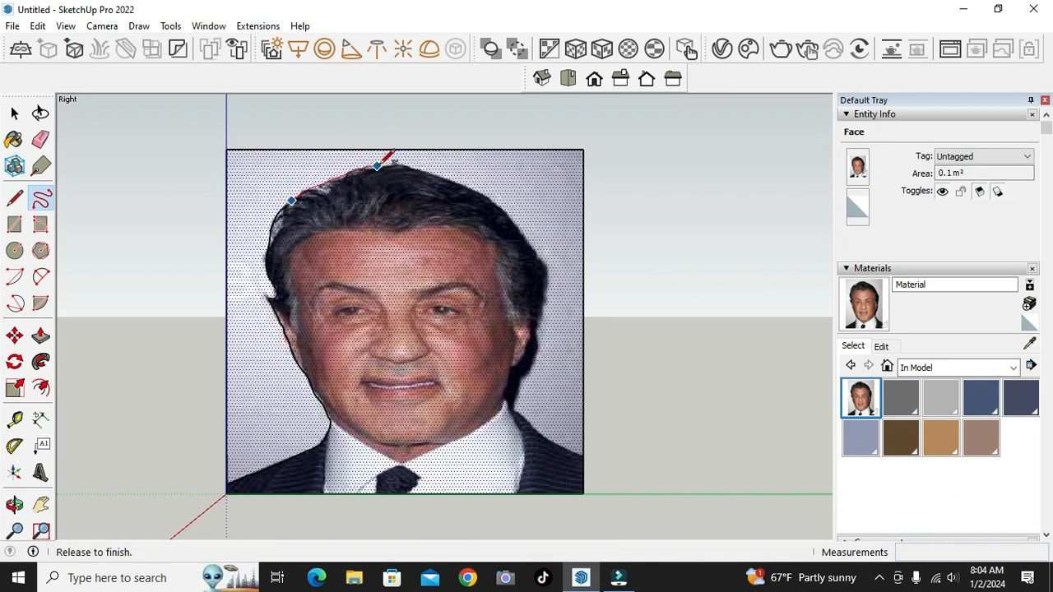
drag(443, 166, 460, 172)
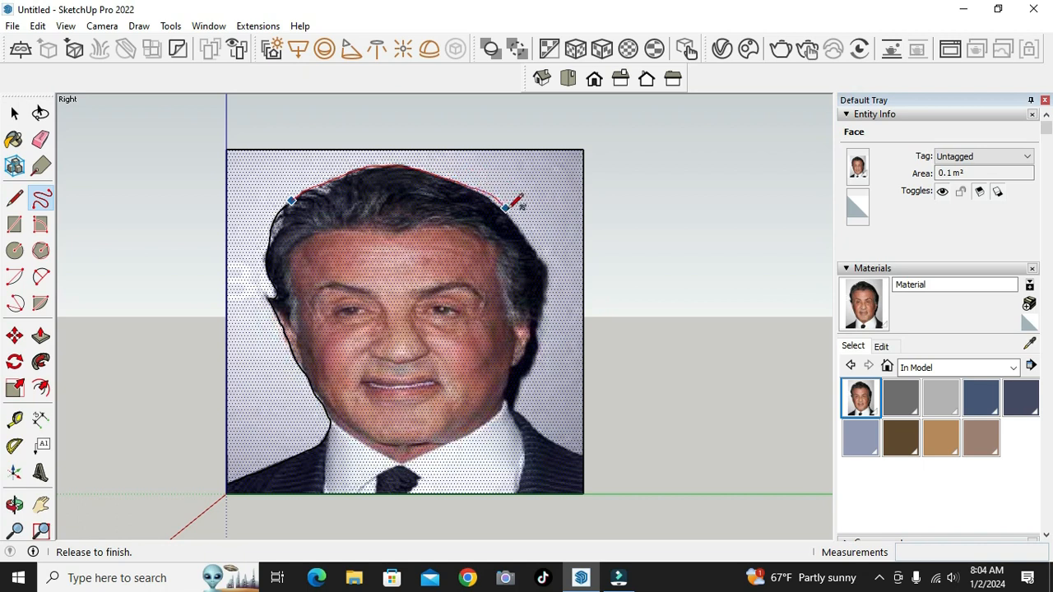
drag(539, 252, 549, 264)
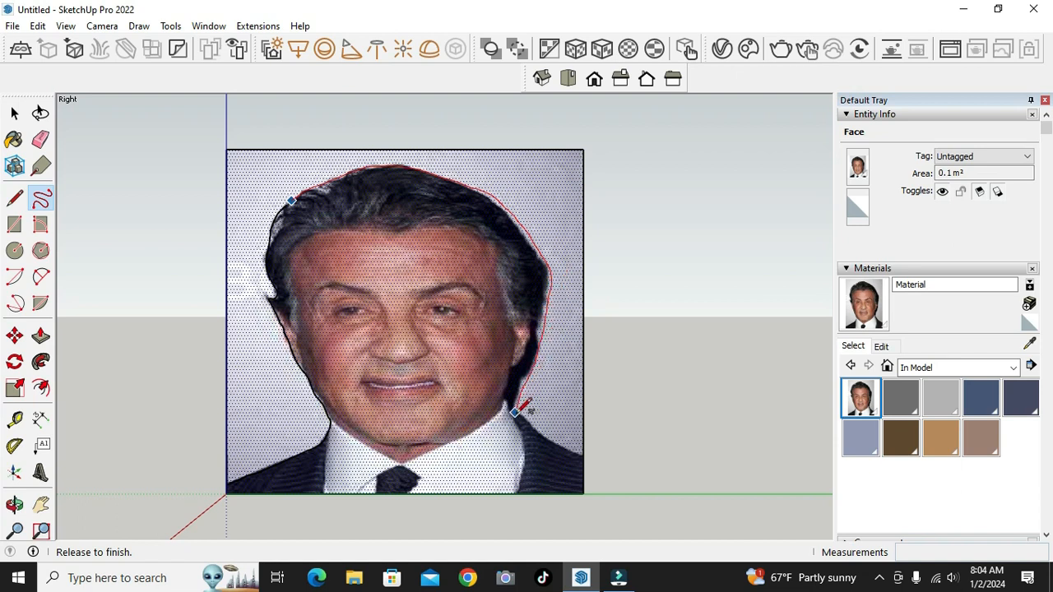
drag(521, 419, 583, 457)
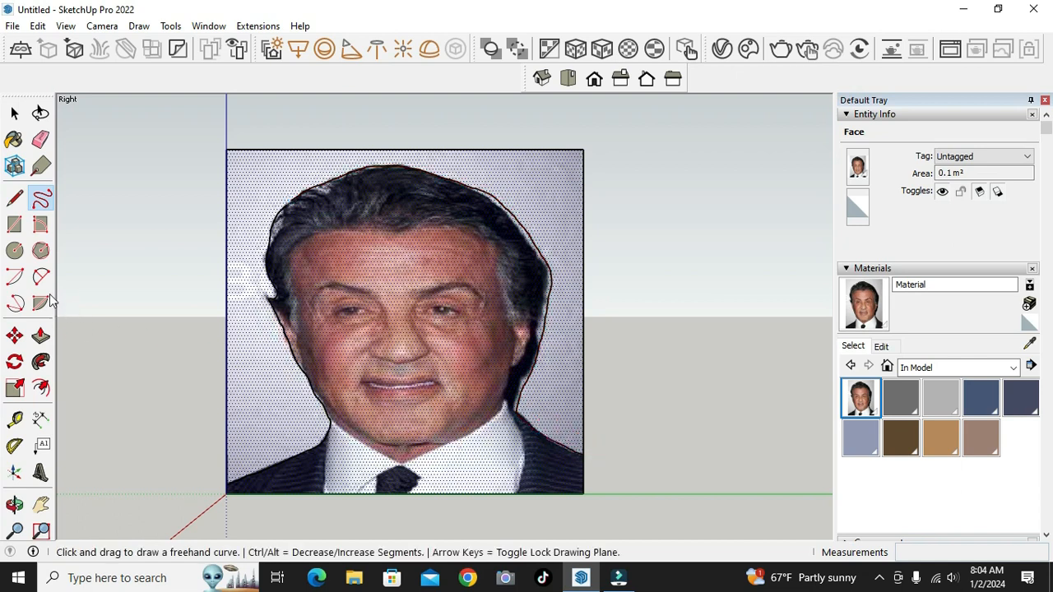
- Draw lines from the left shoulder curve about 8 mm down to the corner and 316 mm along the image's bottom edge
click(14, 197)
scroll(227, 494, up, 2)
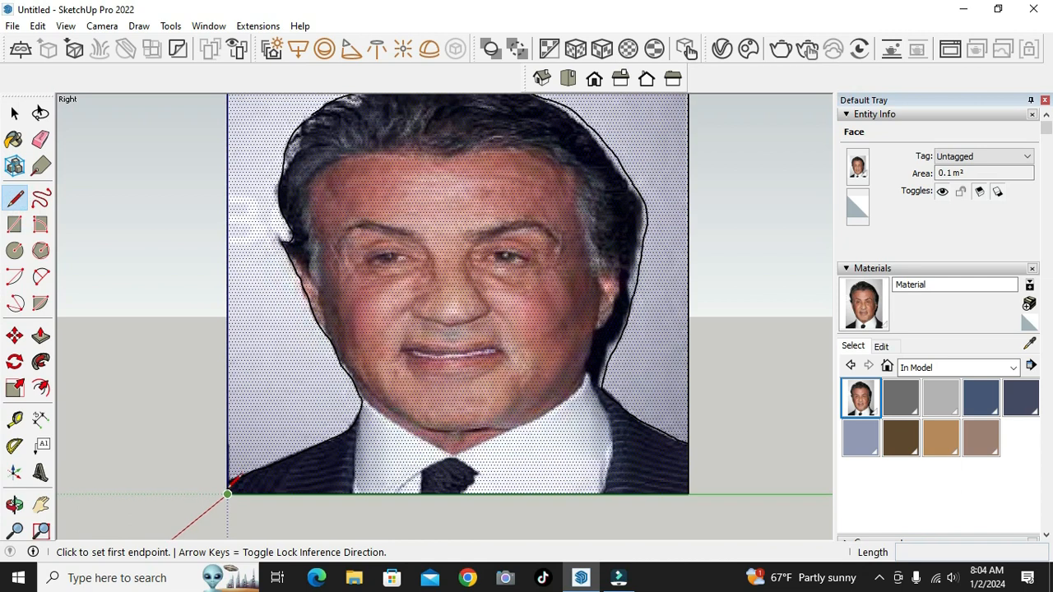
click(230, 483)
click(228, 493)
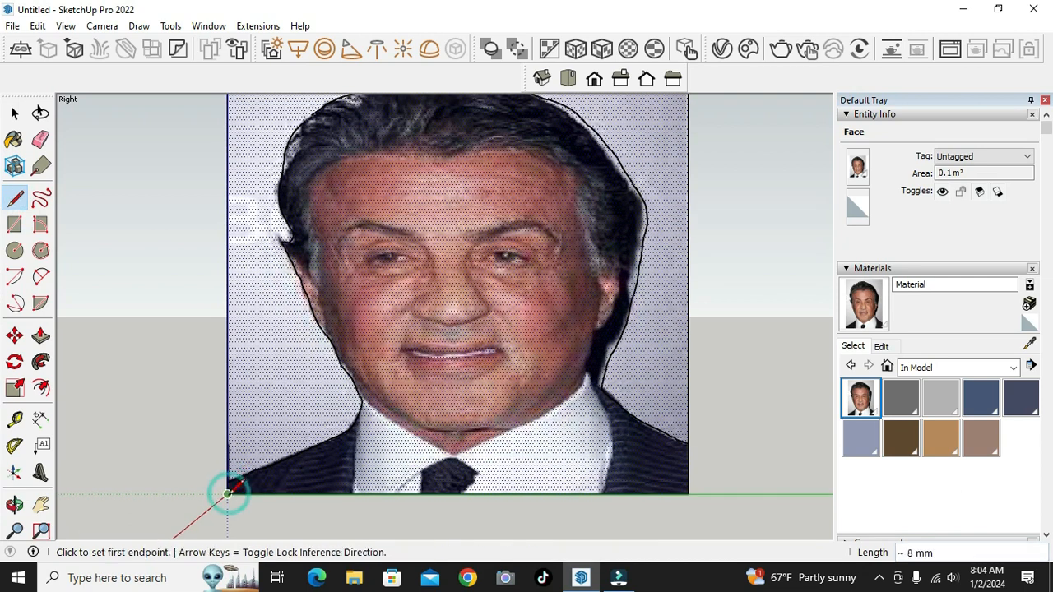
click(227, 493)
click(687, 493)
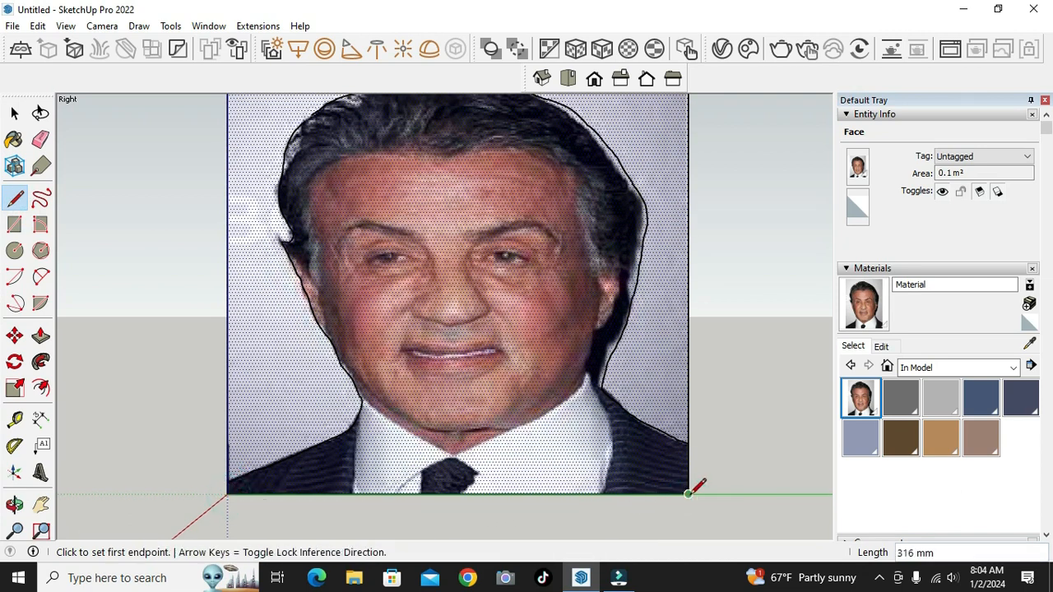
click(688, 494)
key(Escape)
- Try to retrace a tighter freehand curve along the right side of the hair, inside the first outline
scroll(502, 457, down, 3)
scroll(560, 407, up, 2)
scroll(559, 407, up, 1)
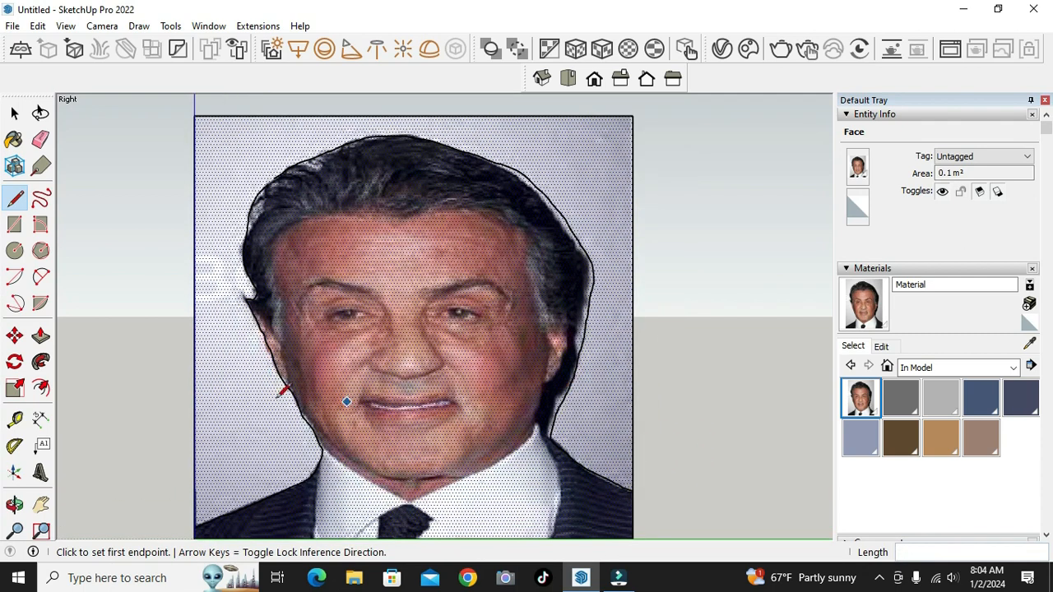
click(40, 197)
scroll(466, 171, up, 3)
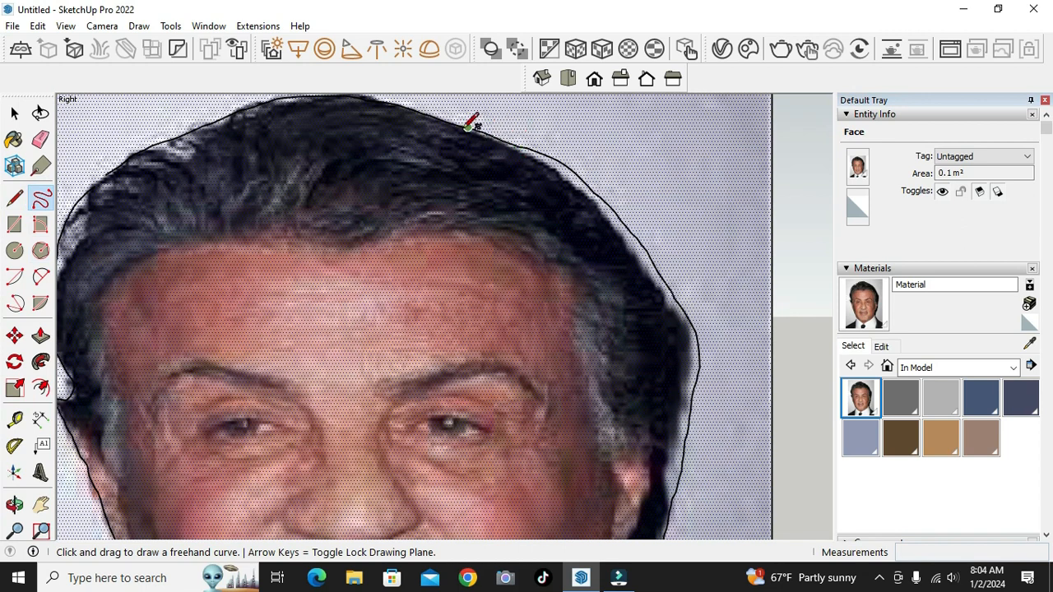
mouse_move(459, 127)
mouse_down()
mouse_move(513, 137)
mouse_move(615, 209)
mouse_move(675, 321)
mouse_move(686, 390)
mouse_up()
drag(672, 466, 671, 504)
- Erase both overlapping curves along the upper right side of the hair down to the ear
click(40, 139)
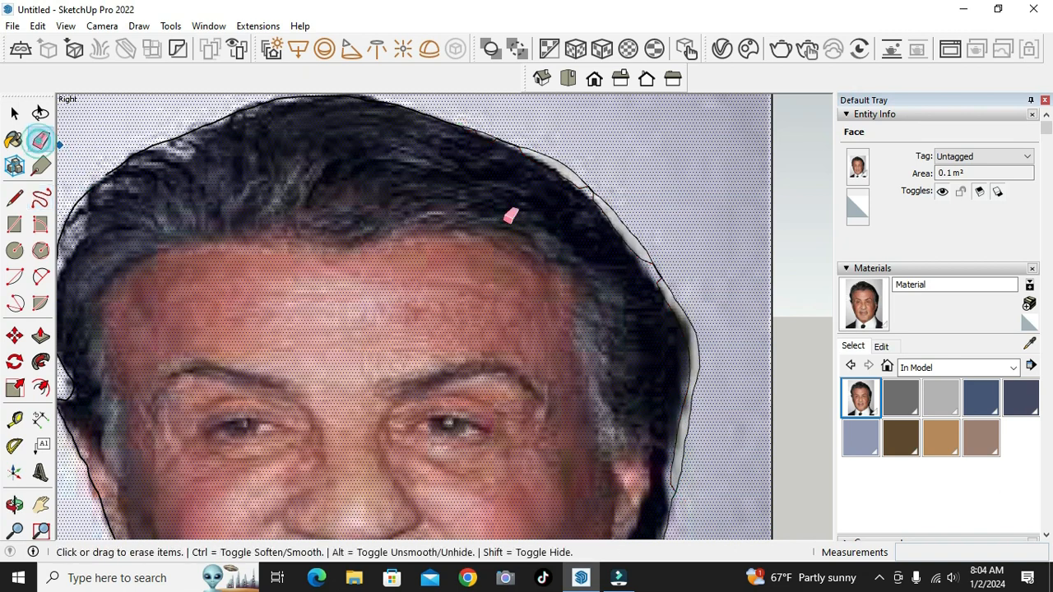
click(608, 211)
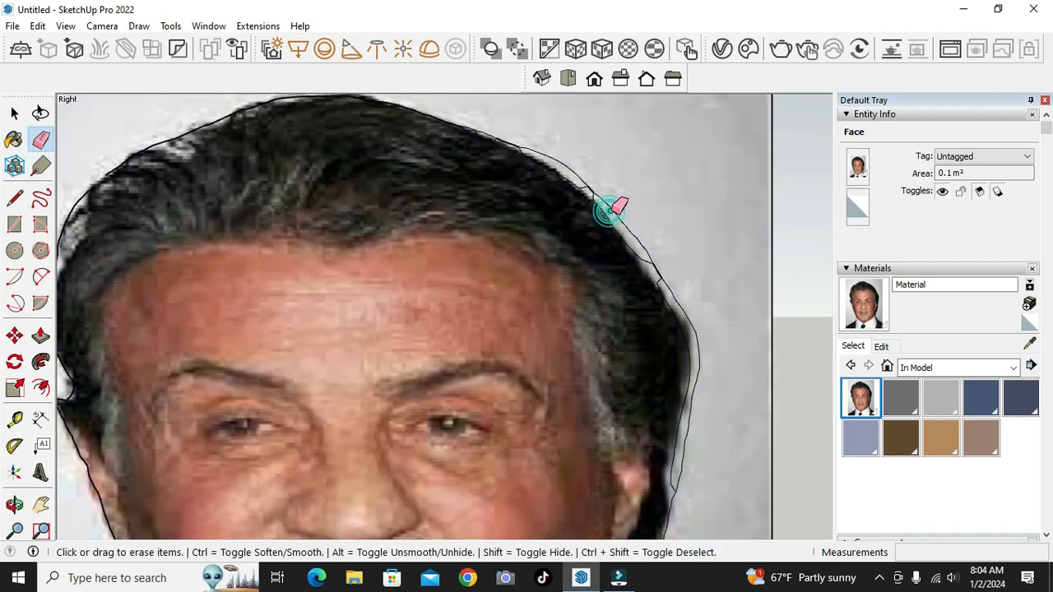
click(570, 170)
click(537, 150)
drag(559, 159, 526, 147)
mouse_move(606, 204)
mouse_down()
mouse_move(595, 193)
mouse_move(651, 255)
mouse_move(684, 314)
mouse_move(701, 379)
mouse_move(691, 439)
mouse_up()
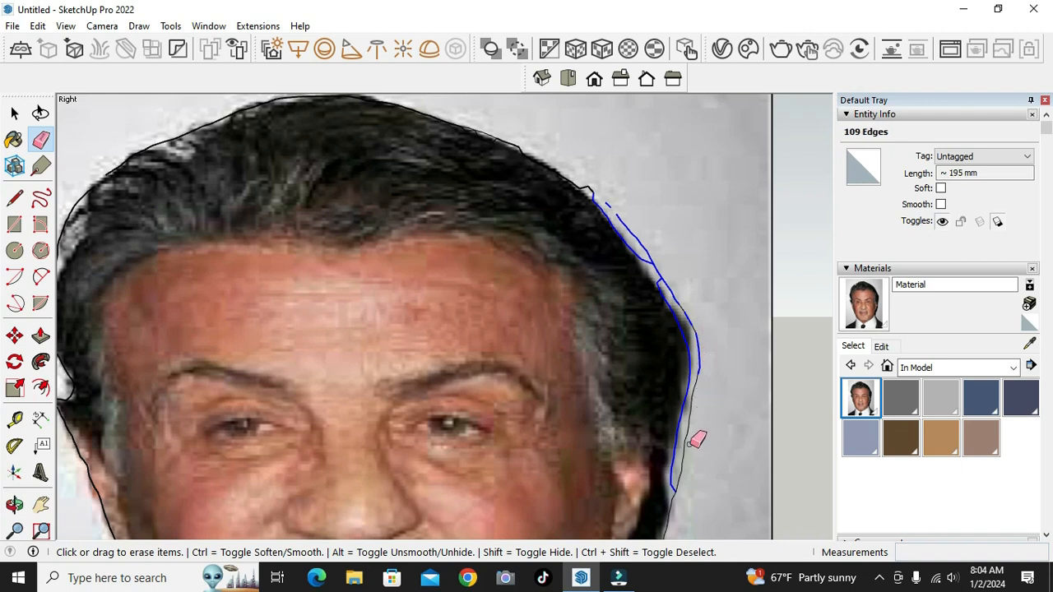
drag(687, 480, 684, 480)
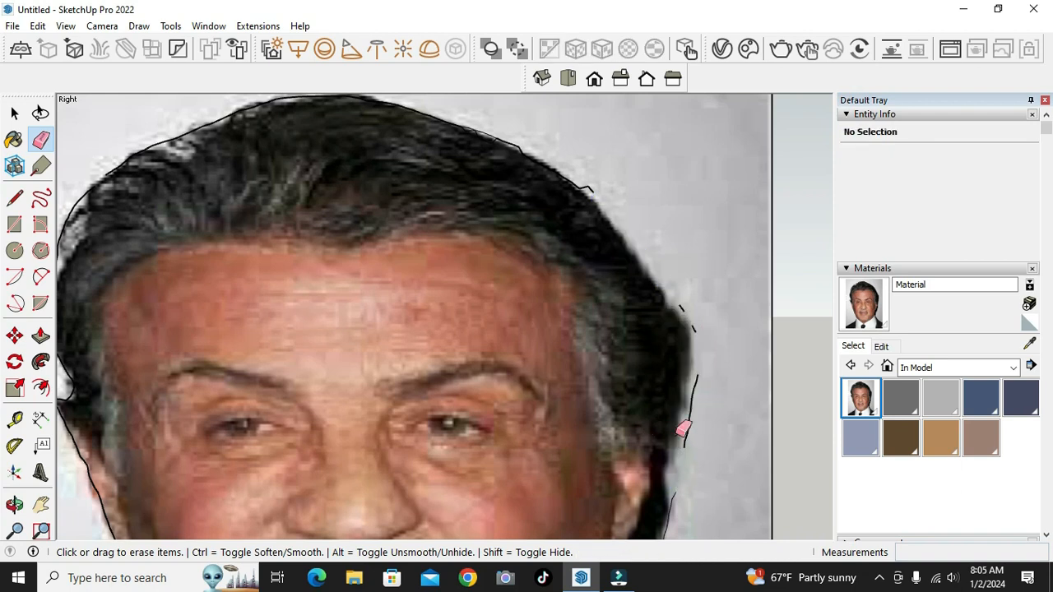
mouse_move(693, 447)
mouse_down()
mouse_move(708, 375)
mouse_move(701, 319)
mouse_move(614, 191)
mouse_move(484, 122)
mouse_move(521, 132)
mouse_up()
- Erase the leftover curve pieces beside the right ear and down to the collar, keeping the shoulder curve
scroll(541, 117, down, 2)
scroll(721, 334, up, 3)
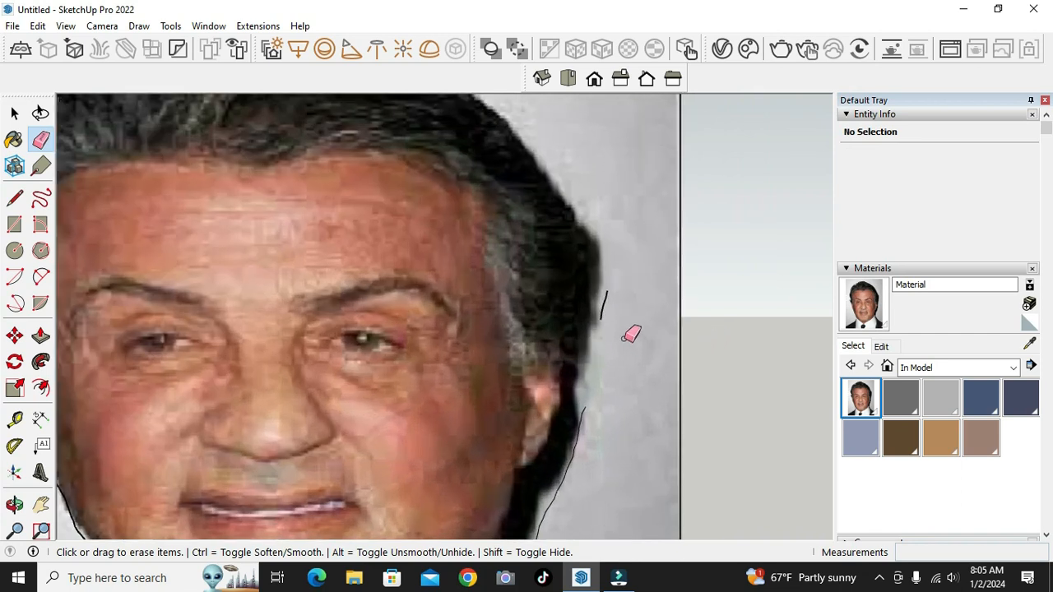
scroll(618, 275, down, 1)
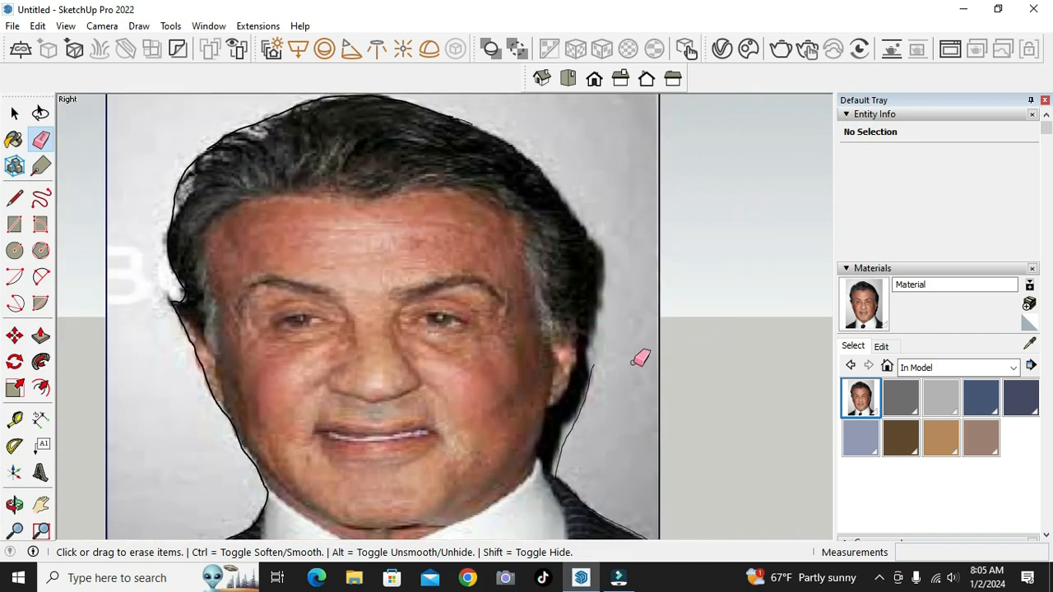
scroll(618, 382, up, 1)
drag(582, 362, 532, 505)
scroll(559, 446, down, 1)
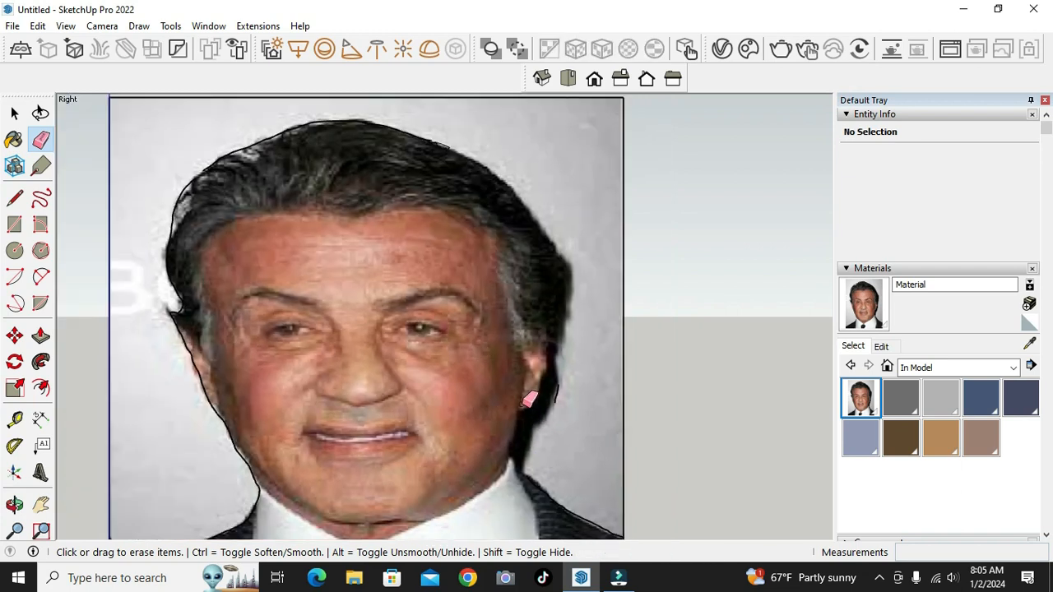
scroll(564, 408, up, 1)
click(551, 399)
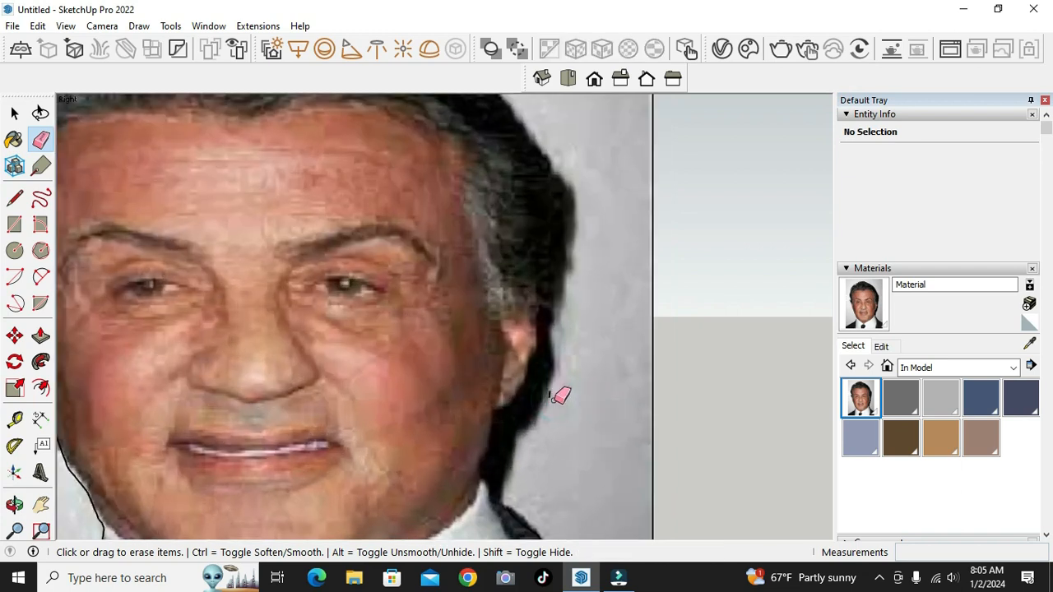
- Erase the doubled stray curve ends at the top right of the hair, leaving one clean outline end
scroll(573, 405, down, 1)
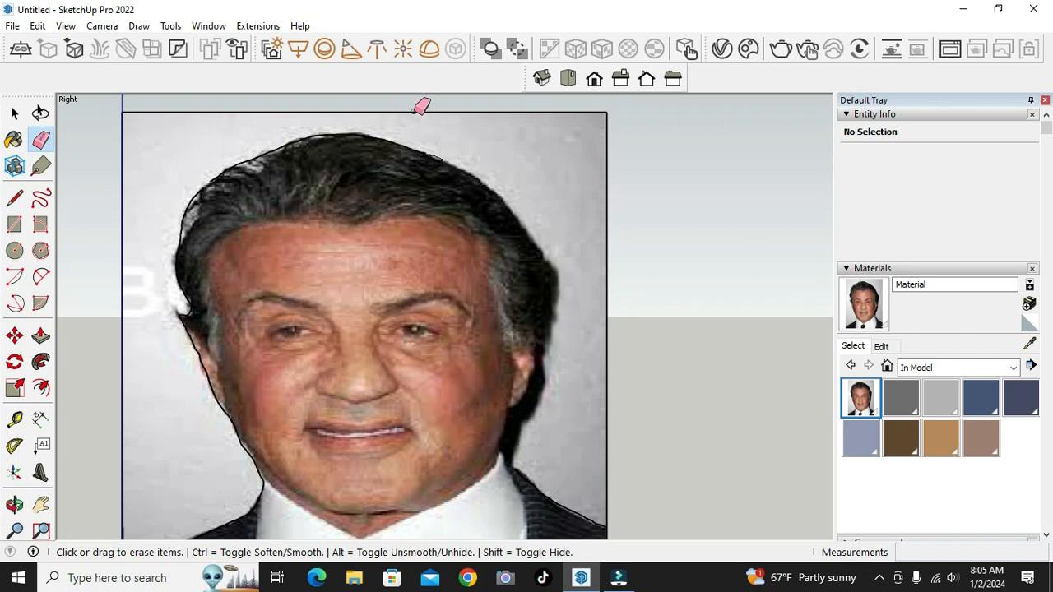
scroll(403, 123, up, 2)
scroll(421, 143, up, 1)
scroll(493, 164, up, 1)
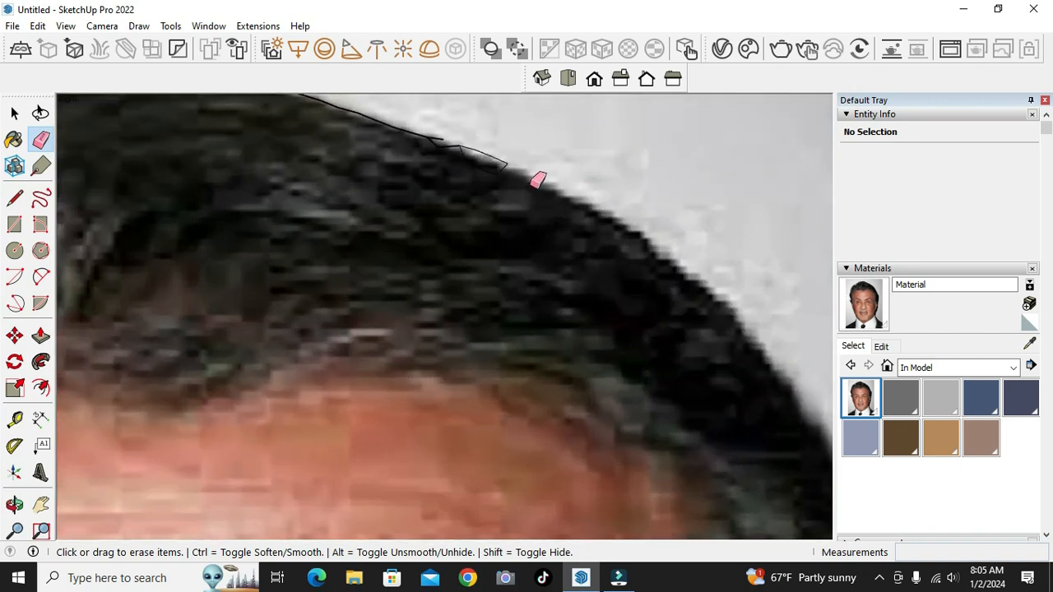
scroll(539, 179, up, 1)
mouse_move(500, 151)
mouse_down()
mouse_move(490, 135)
mouse_move(411, 125)
mouse_up()
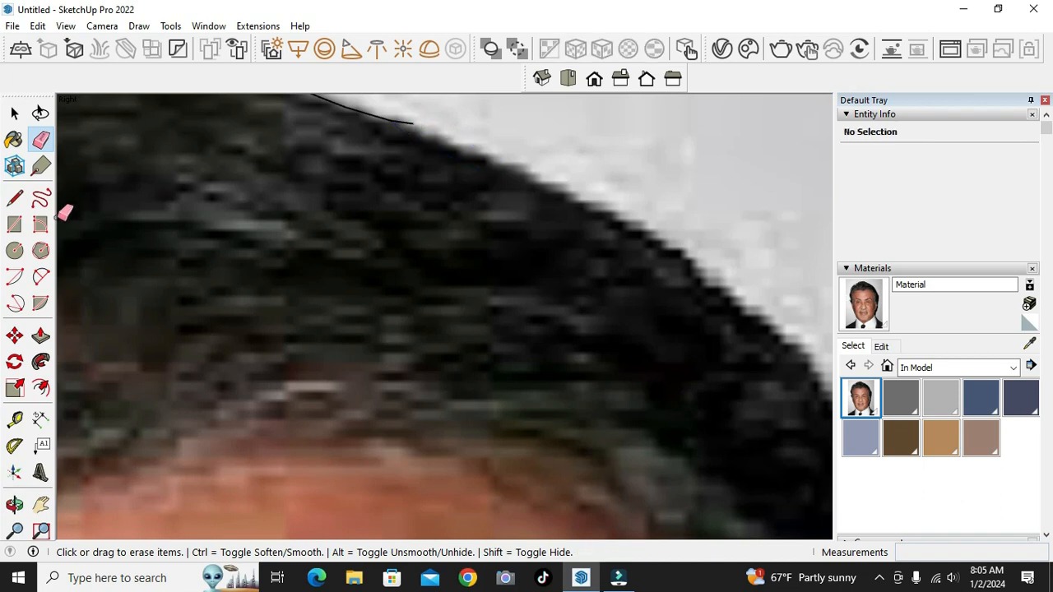
- Trace a freehand curve from the open outline end along the upper right side of the hair to above the ear
click(40, 199)
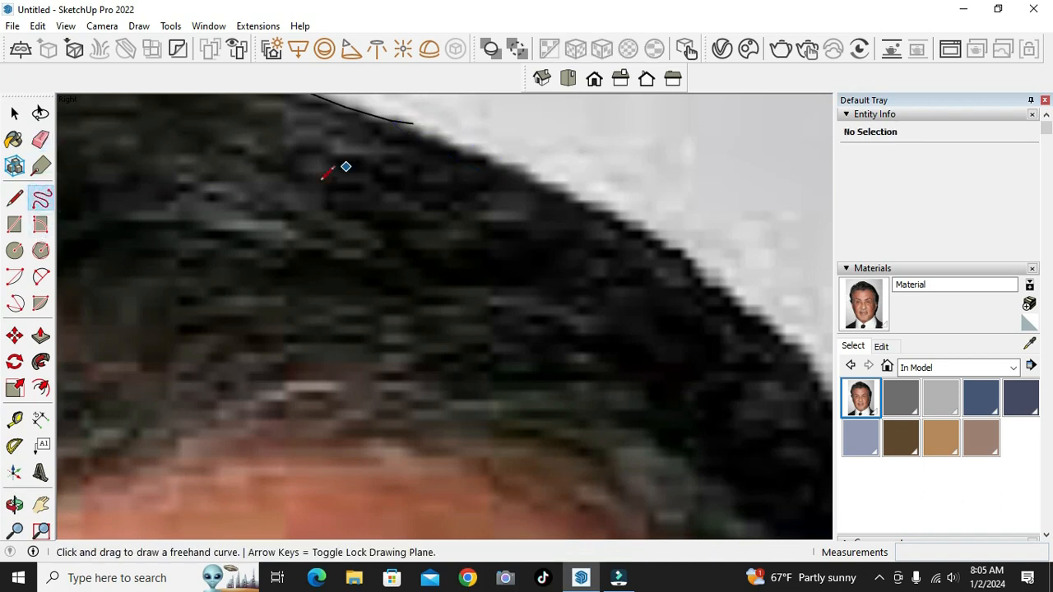
scroll(272, 206, down, 4)
click(334, 171)
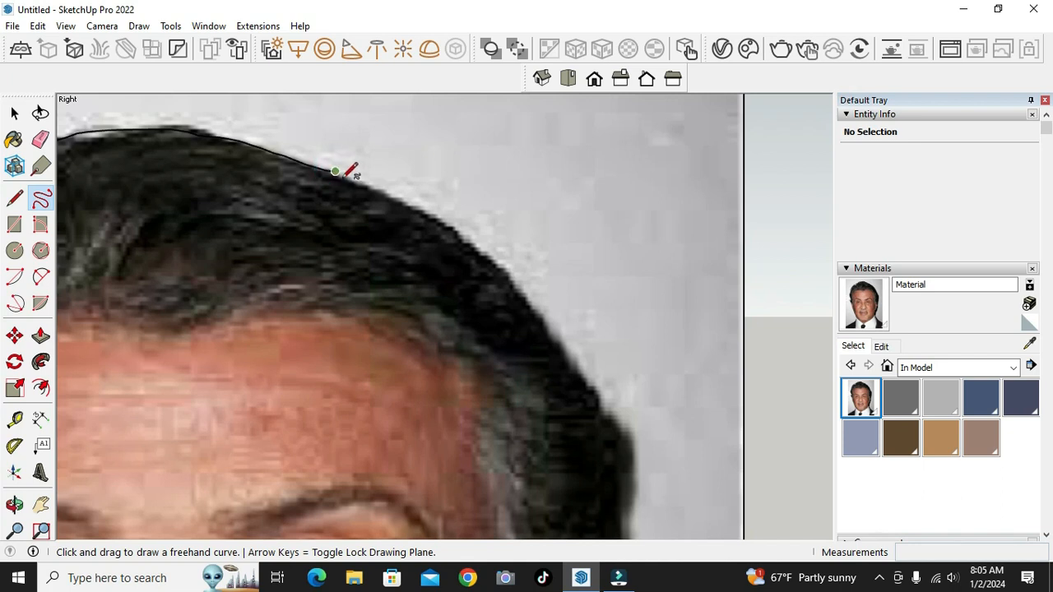
mouse_move(335, 171)
mouse_down()
mouse_move(460, 238)
mouse_move(615, 387)
mouse_move(646, 458)
mouse_up()
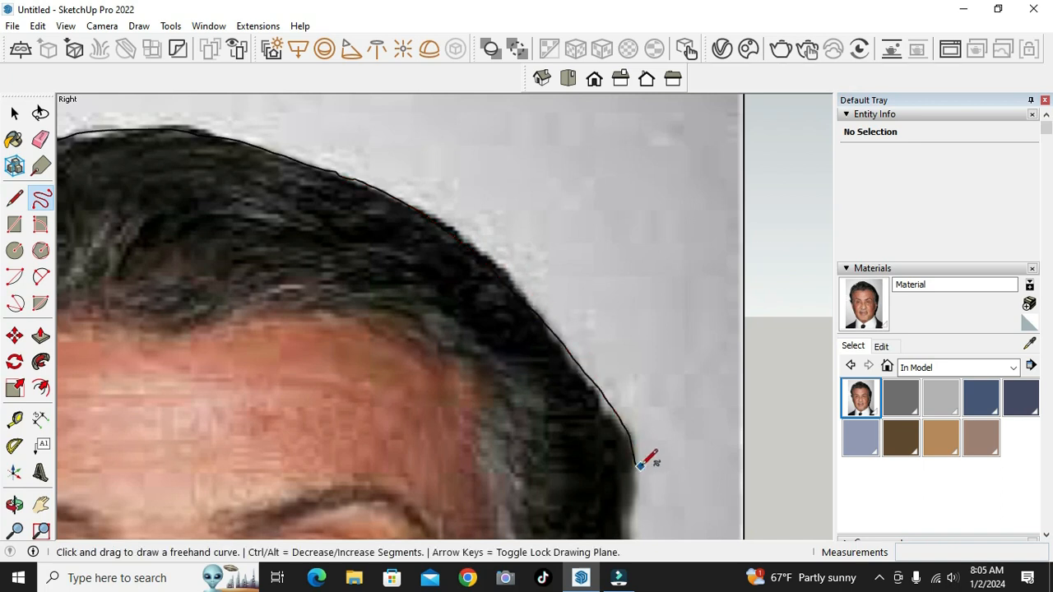
- Continue the freehand outline from the hair down past the right ear and neck to join the shoulder curve
scroll(532, 201, down, 3)
scroll(567, 177, down, 3)
scroll(578, 404, up, 3)
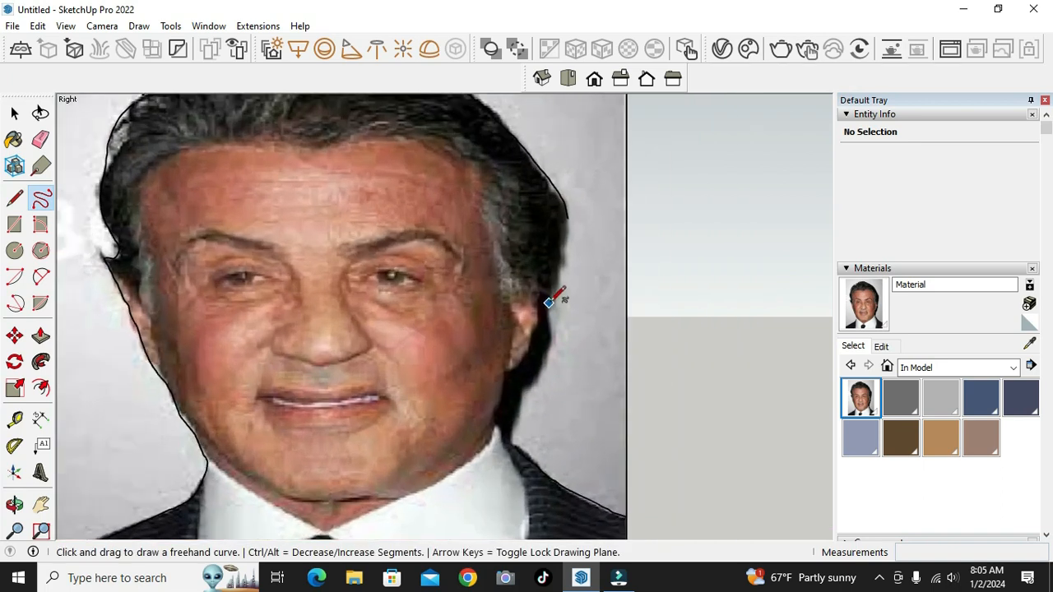
drag(567, 218, 545, 366)
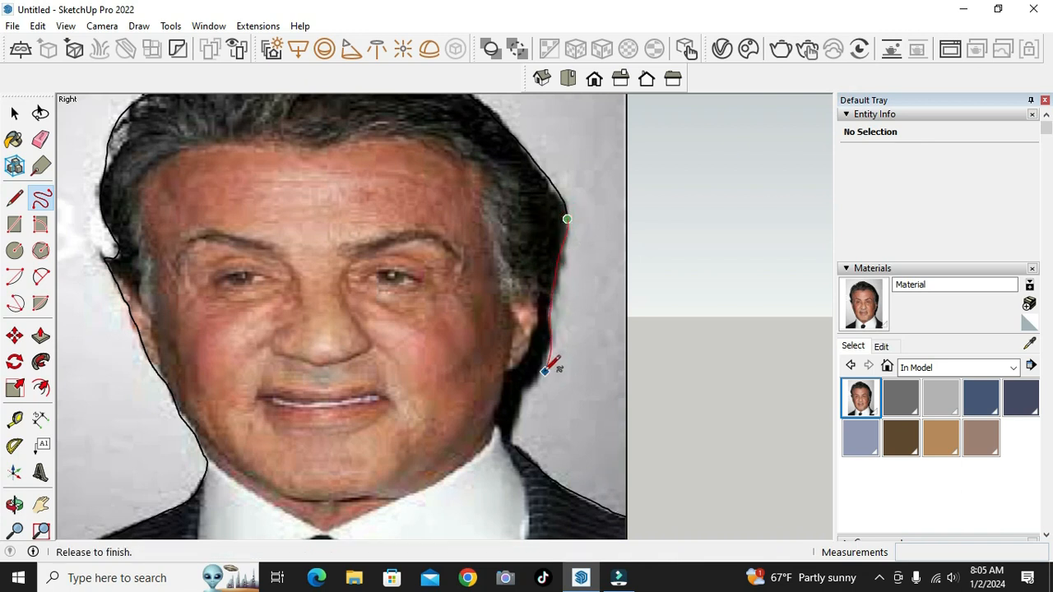
mouse_move(513, 430)
mouse_down()
mouse_move(532, 463)
mouse_move(585, 466)
mouse_up()
scroll(584, 465, up, 10)
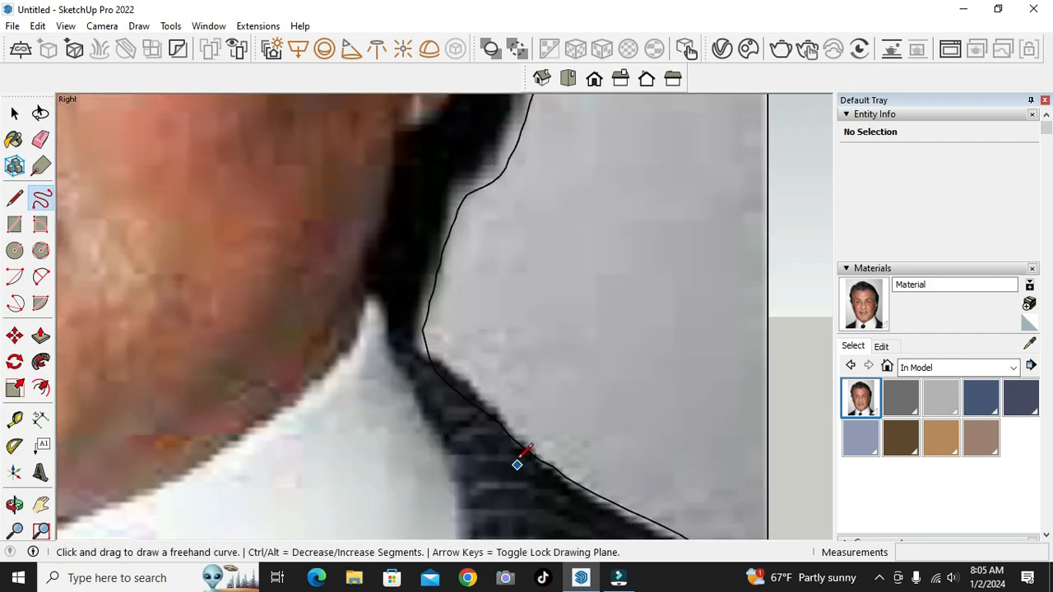
scroll(533, 441, down, 8)
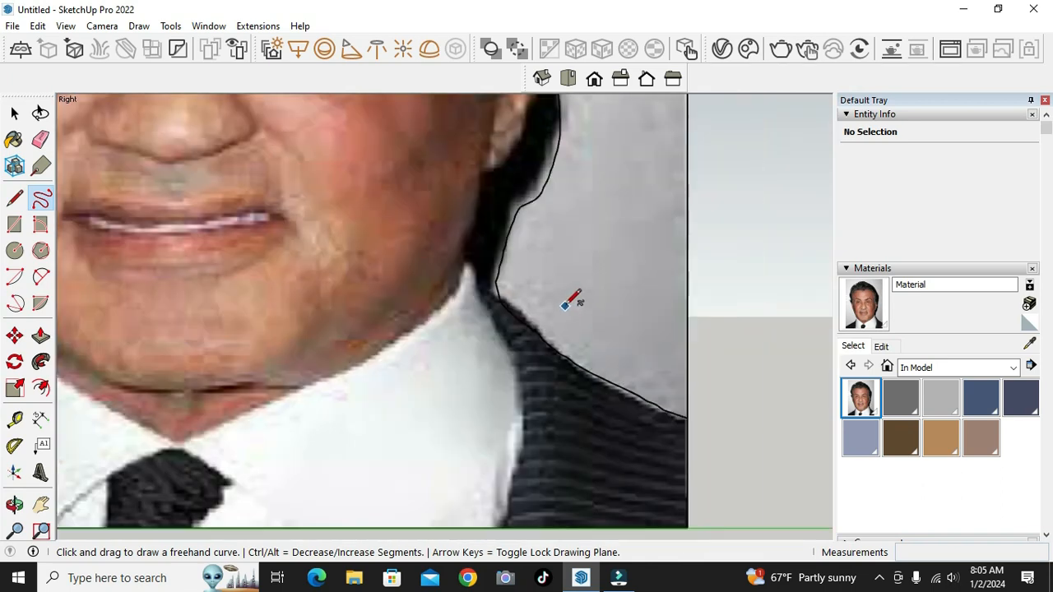
- Erase the rectangle's top edge and its side edges above the shoulders, keeping the head and shoulders outline
scroll(515, 364, down, 5)
scroll(383, 299, up, 2)
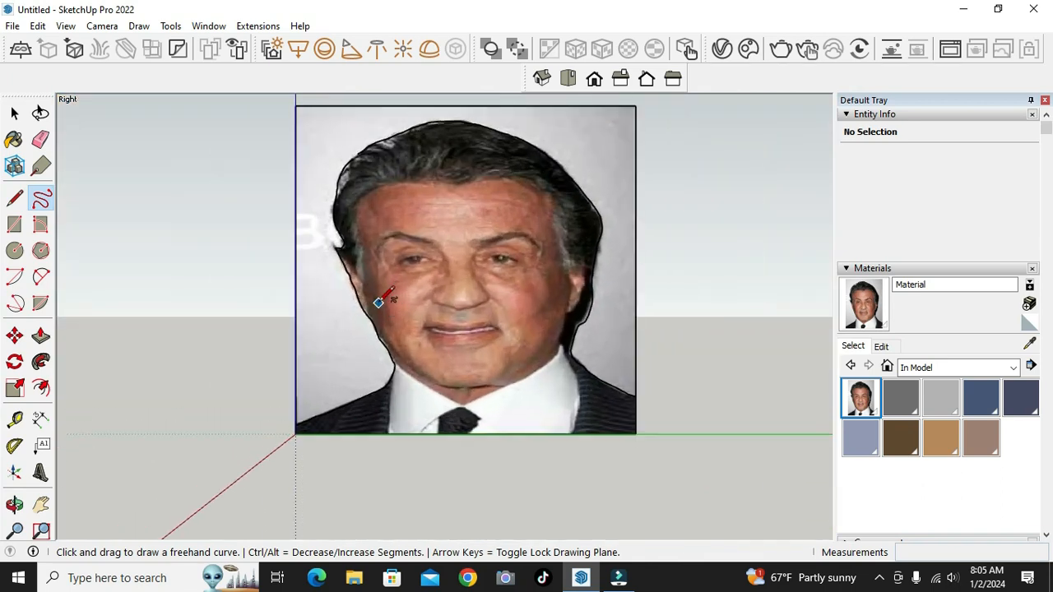
click(40, 139)
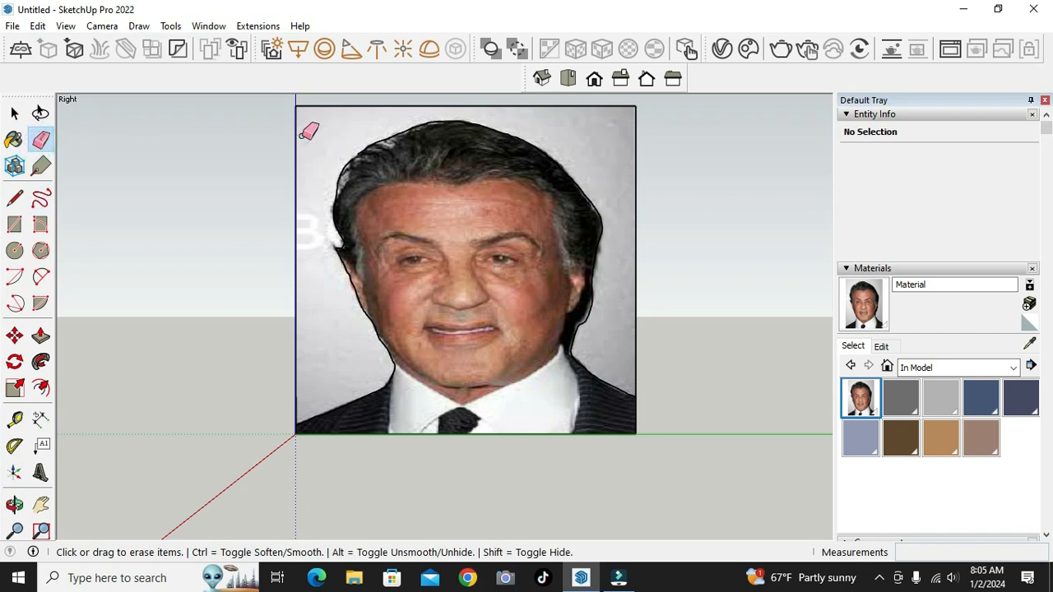
click(298, 105)
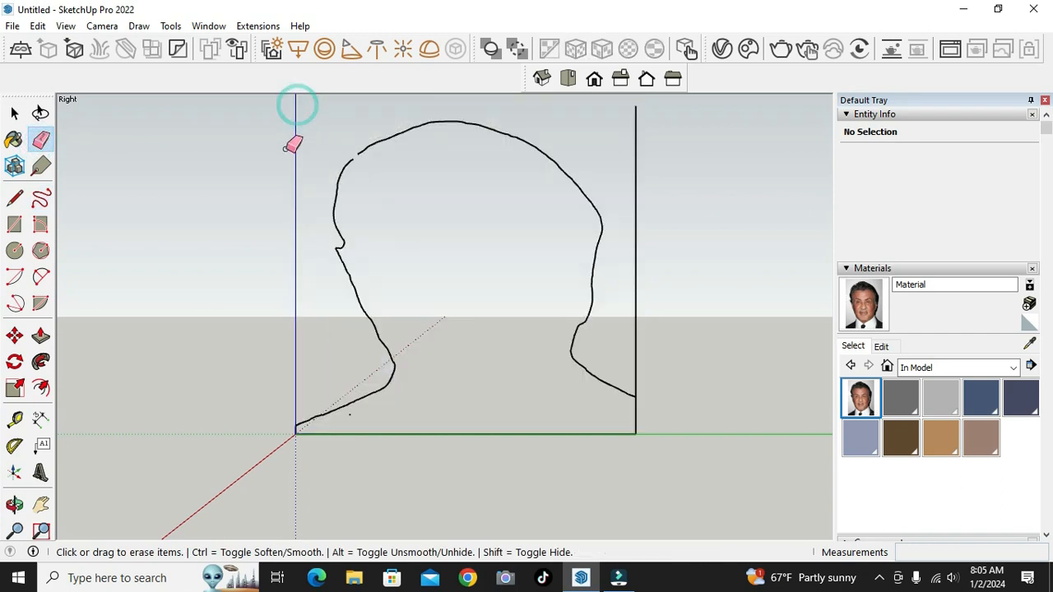
drag(616, 176, 674, 172)
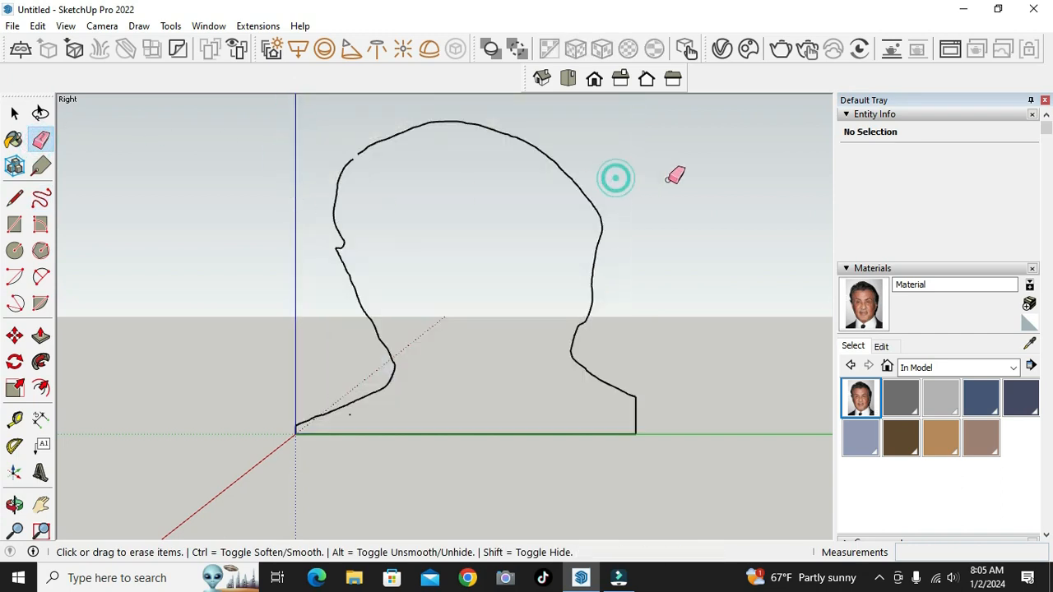
- Close the gap in the outline at the upper left of the hair with a short line to form a face
scroll(415, 387, down, 2)
scroll(364, 239, up, 5)
click(22, 192)
scroll(353, 238, up, 3)
click(338, 201)
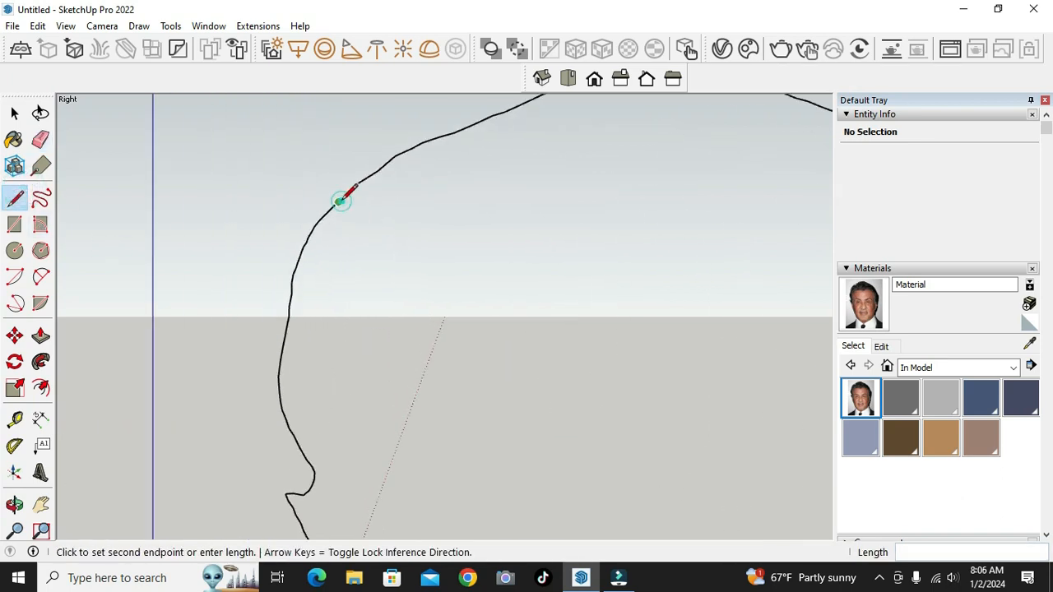
click(360, 180)
scroll(271, 227, down, 3)
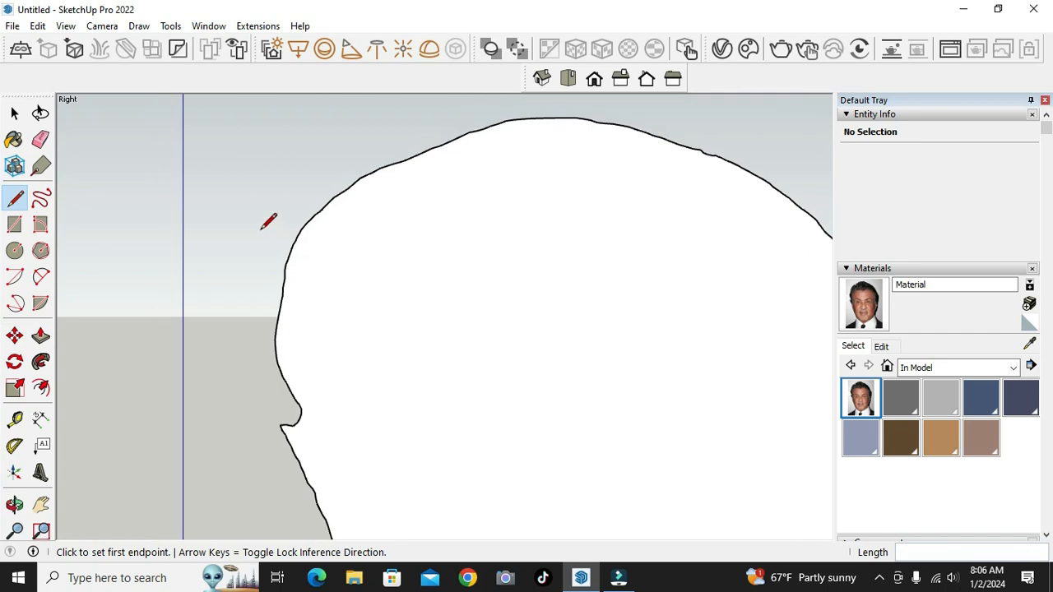
- Paint the head and shoulders face with the portrait photo material
scroll(374, 276, down, 2)
click(864, 306)
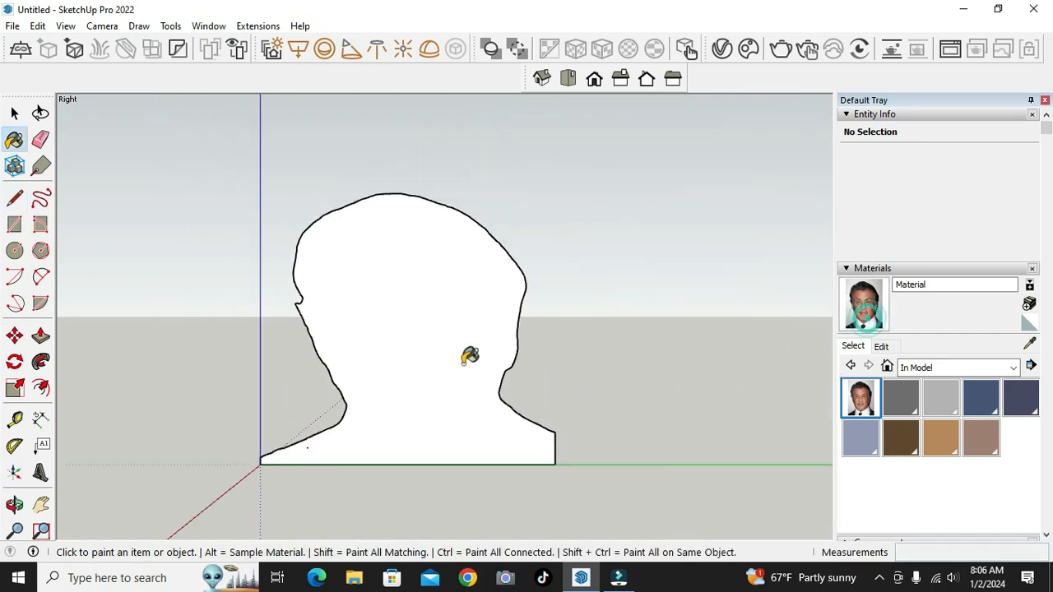
click(428, 341)
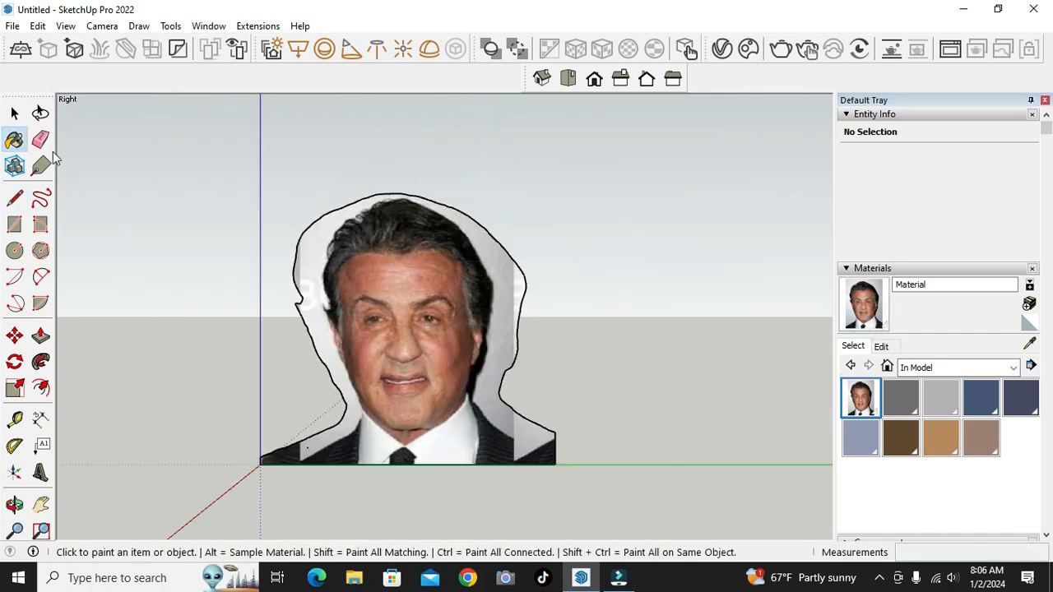
- Reposition the portrait texture on the face, moving it to the lower left corner and scaling its width to the silhouette's base
click(22, 120)
right_click(396, 310)
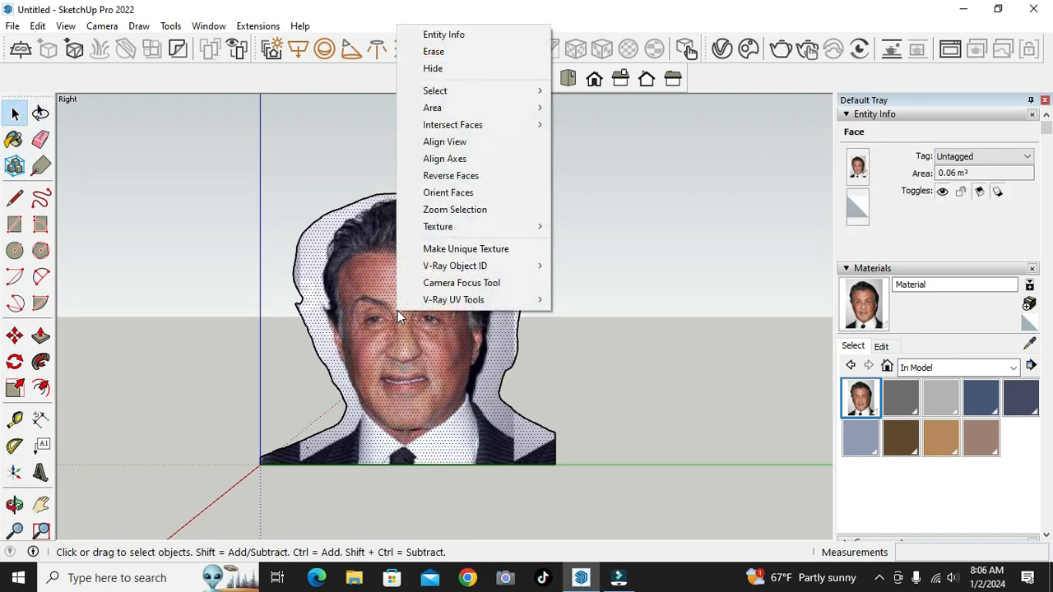
mouse_move(437, 227)
click(613, 226)
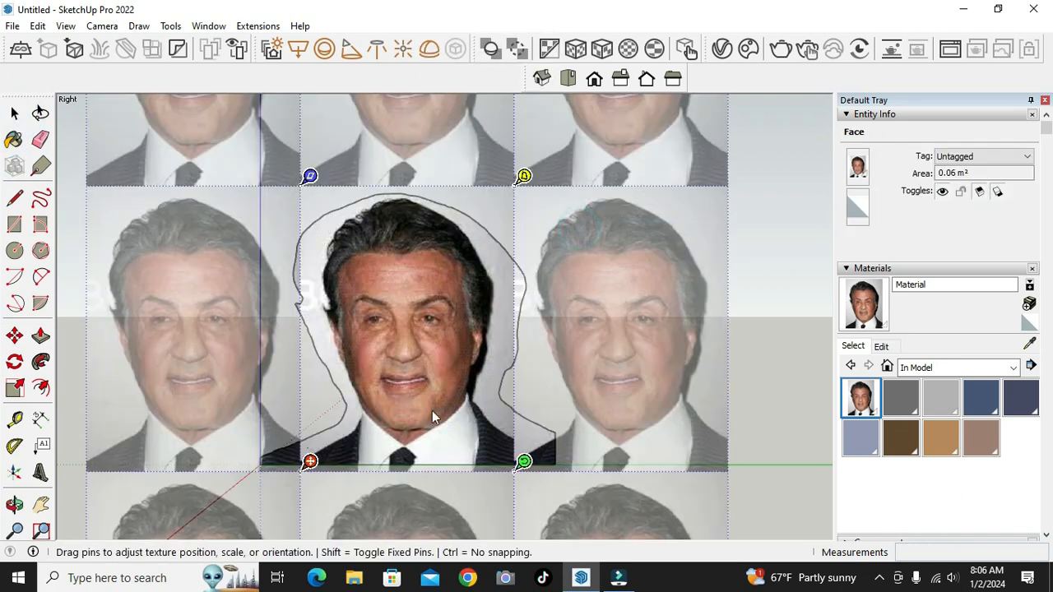
drag(456, 449, 475, 428)
drag(527, 455, 564, 462)
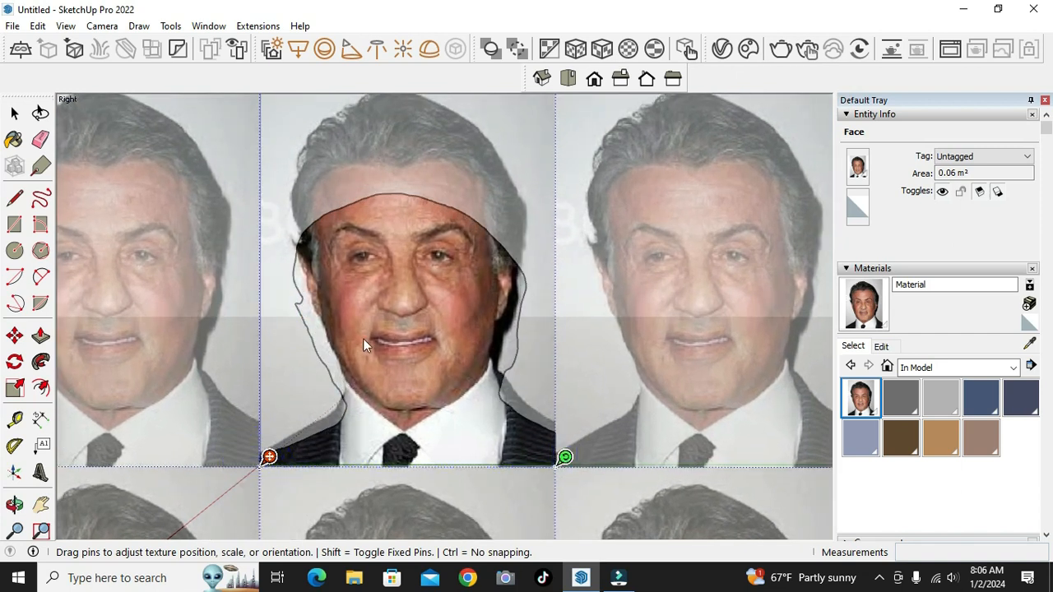
- Compress the texture's height by moving its upper left pin down until the photo matches the outline, and accept the position
key(ctrl+z)
drag(290, 148, 291, 230)
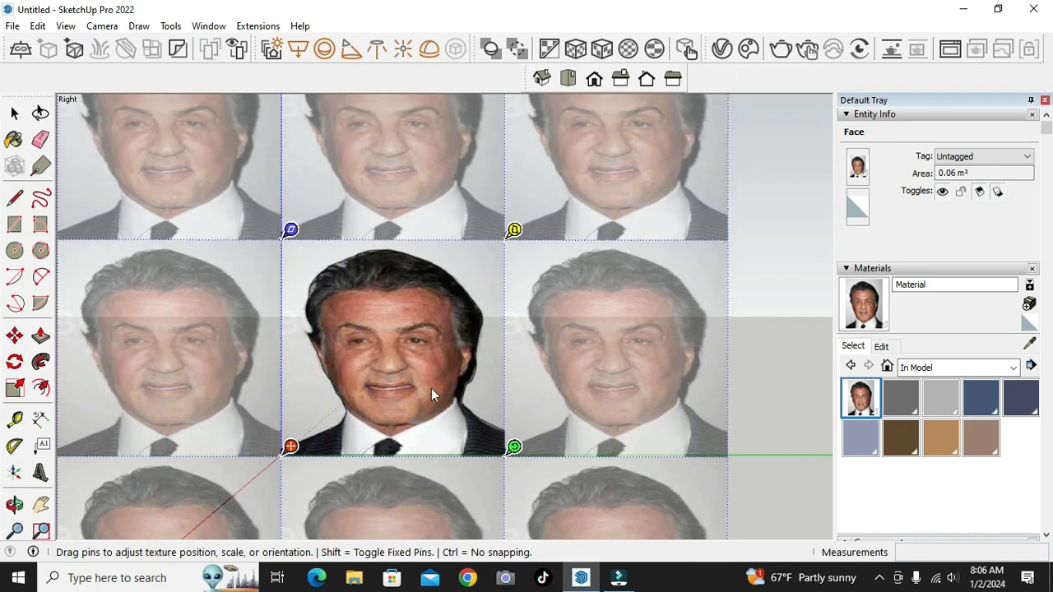
right_click(448, 323)
click(487, 335)
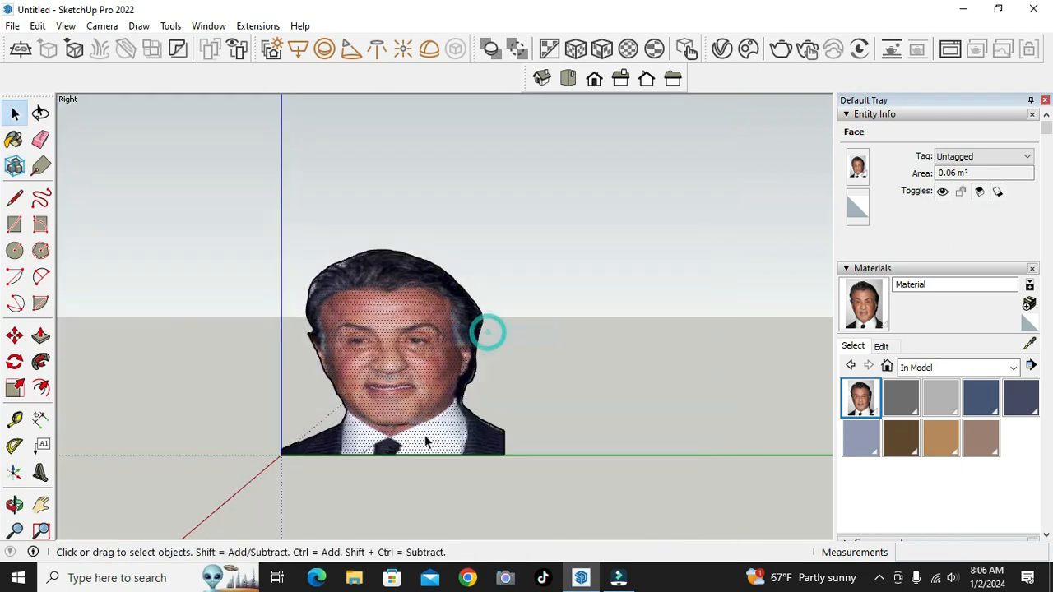
- Sample the fitted portrait material from the front face and paint it onto the back of the silhouette
click(14, 504)
drag(235, 430, 344, 393)
drag(162, 506, 312, 466)
click(14, 140)
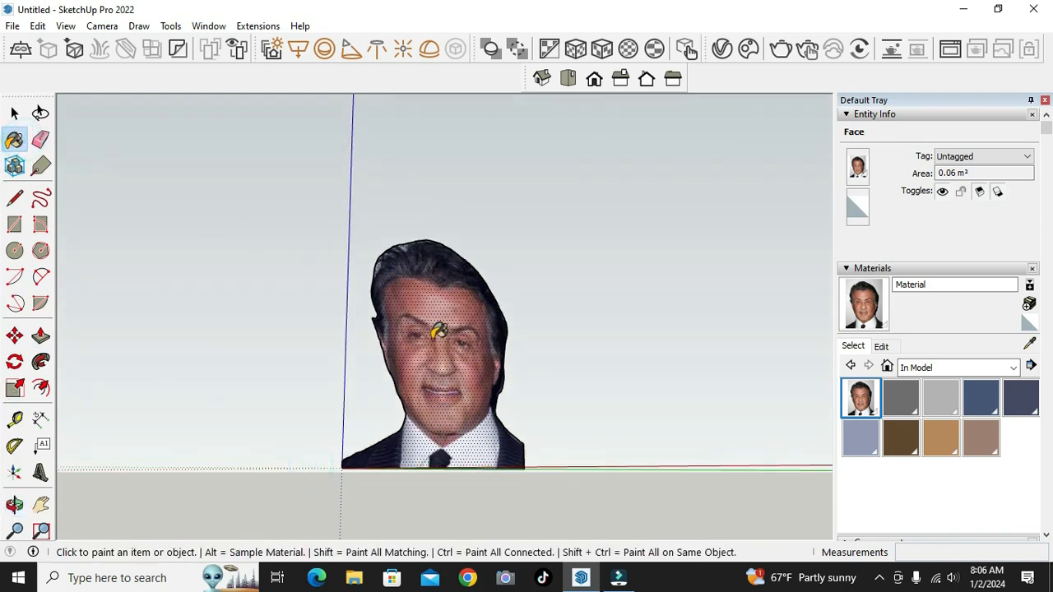
key(alt)
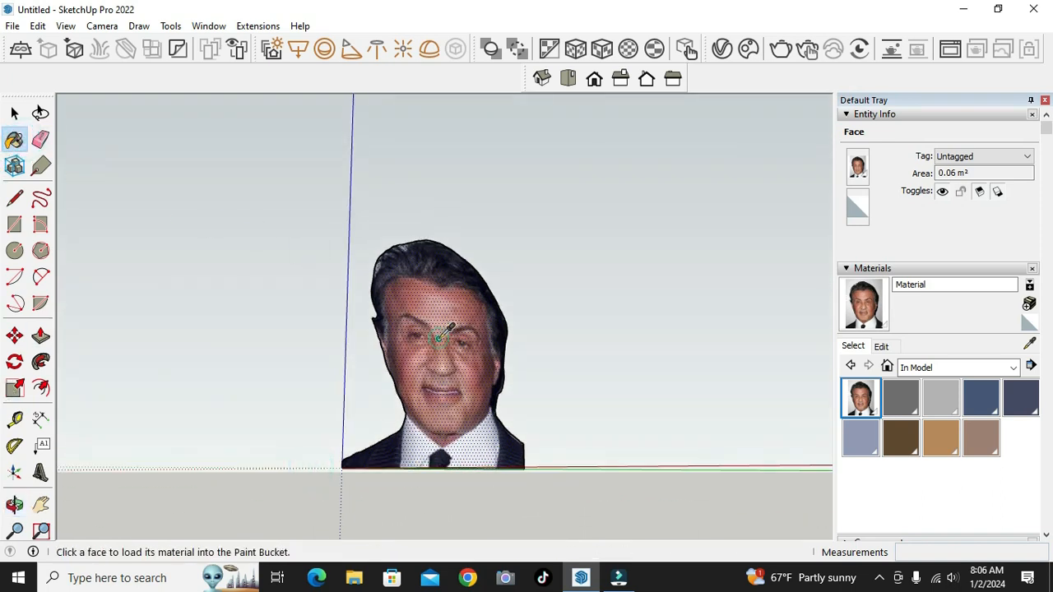
click(18, 504)
drag(278, 417, 683, 433)
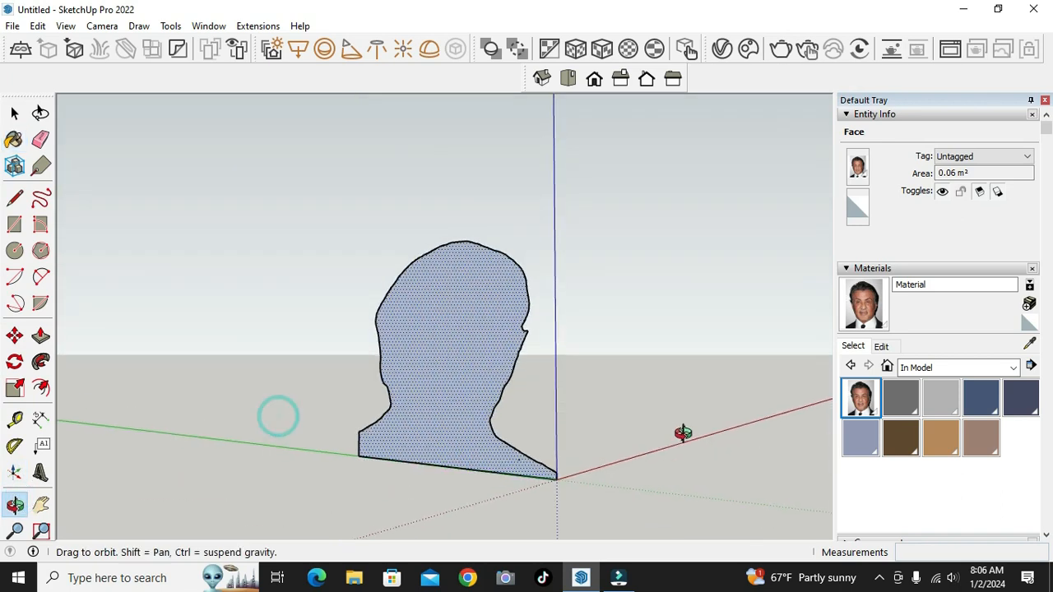
click(14, 140)
click(471, 382)
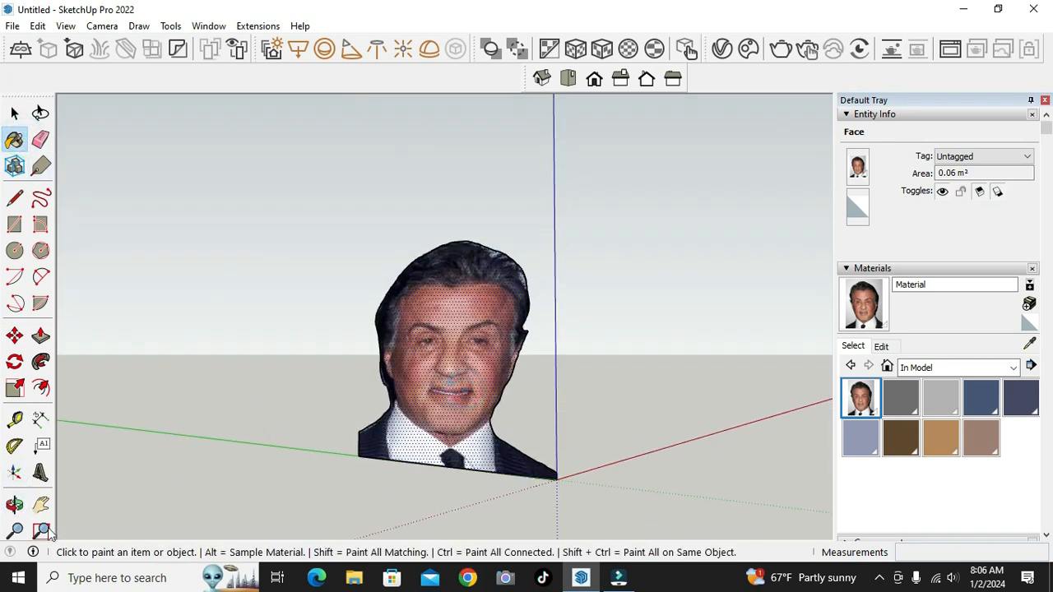
- Close the Default Tray and view the finished portrait cutout from the front in perspective
click(14, 504)
drag(538, 432, 578, 406)
click(1044, 99)
drag(658, 402, 185, 436)
scroll(458, 415, down, 1)
drag(540, 474, 536, 496)
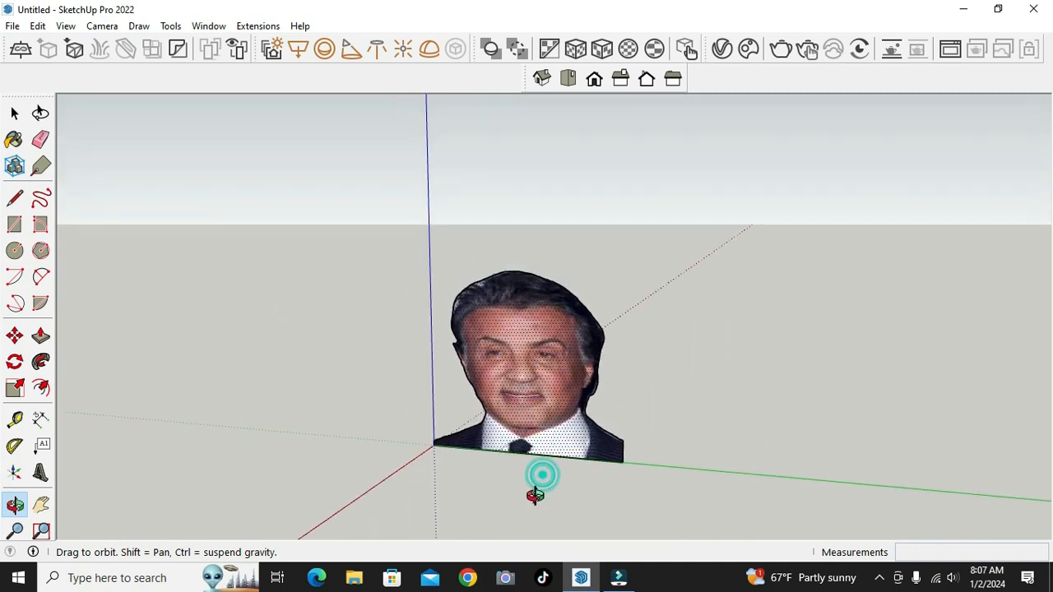
scroll(540, 478, up, 2)
drag(534, 448, 542, 412)
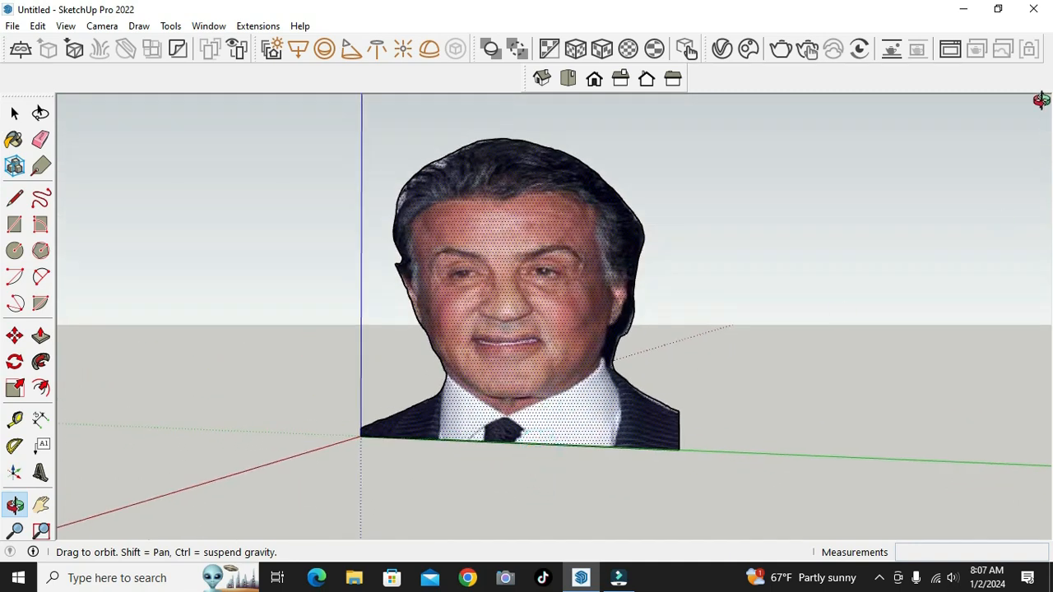